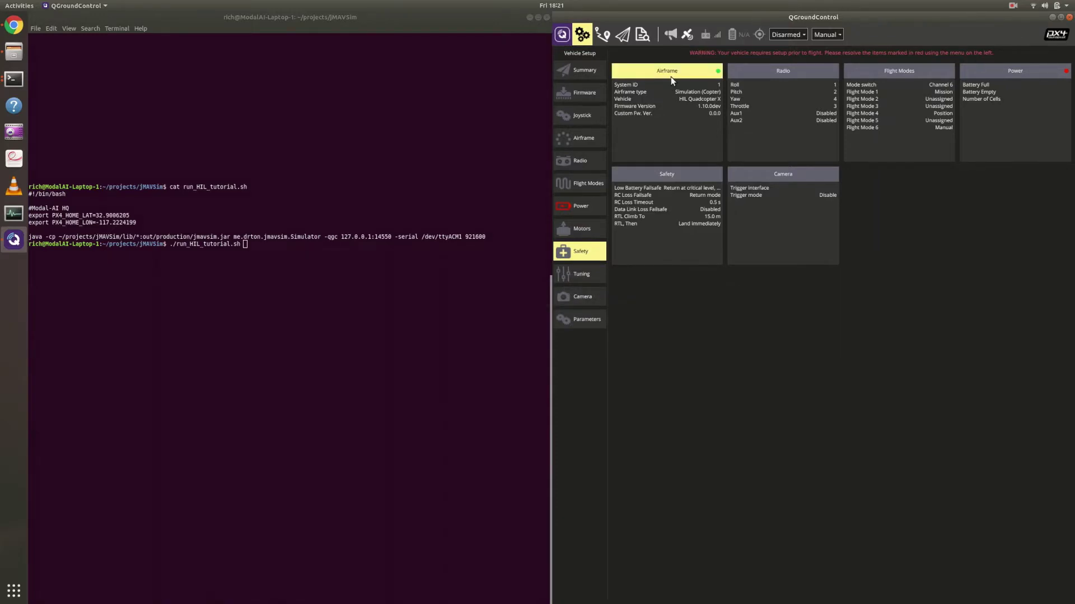
- Apply the HIL Quadcopter X airframe and confirm the vehicle restart
click(669, 75)
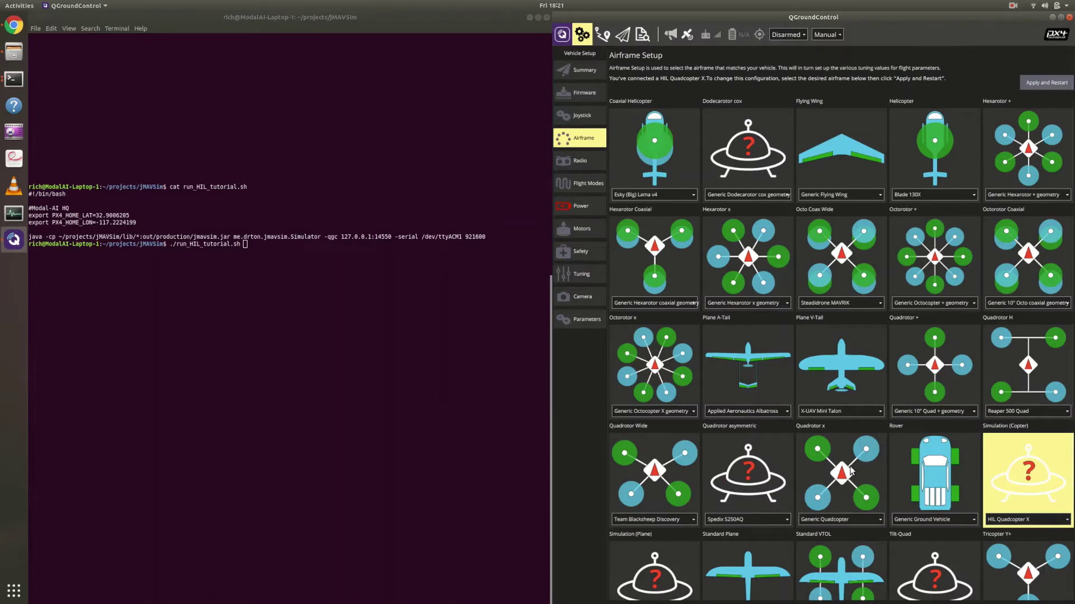
click(1019, 469)
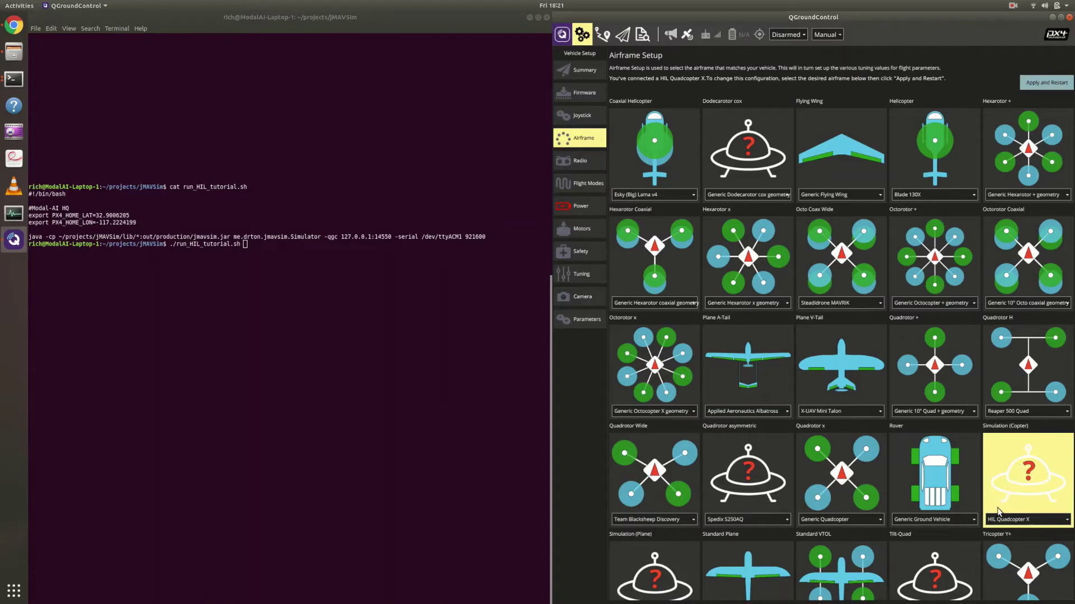
click(1036, 85)
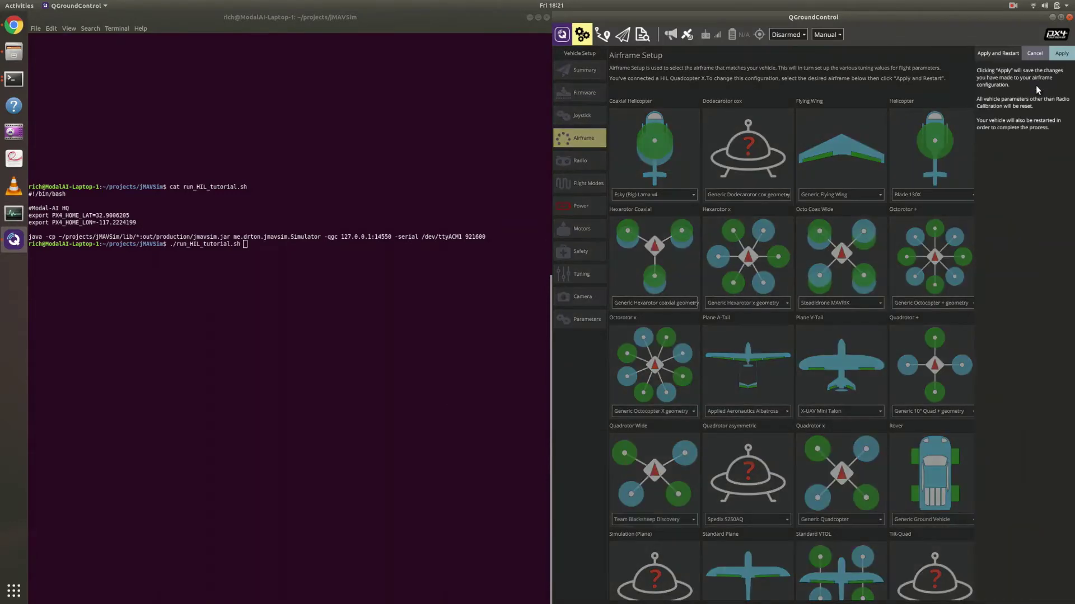
click(1055, 60)
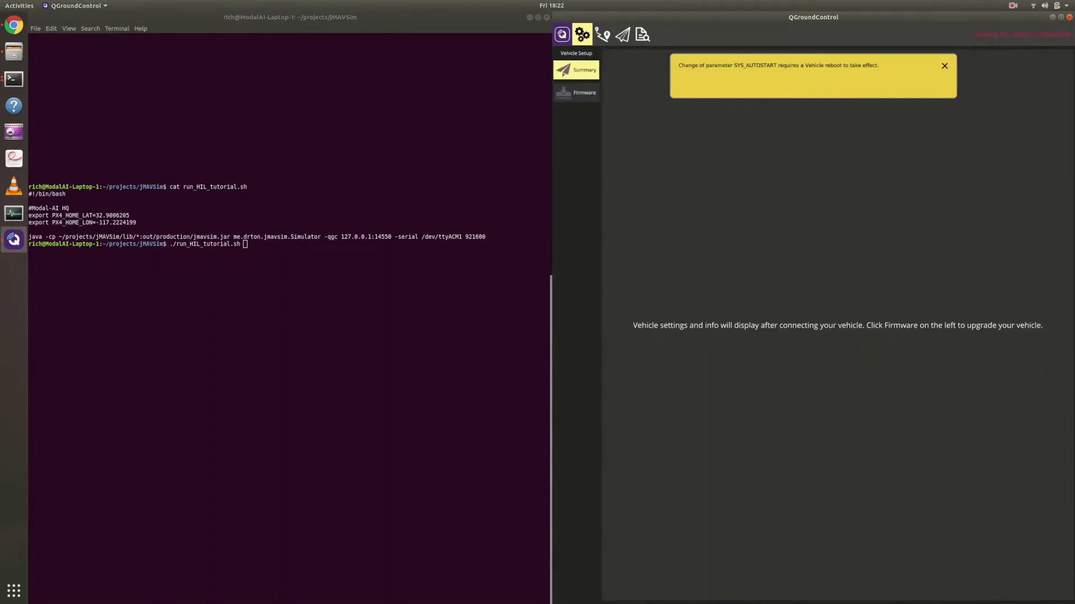
- Dismiss the reboot, missing-parameters, setup-required and HITL warning notices
click(945, 67)
click(945, 67)
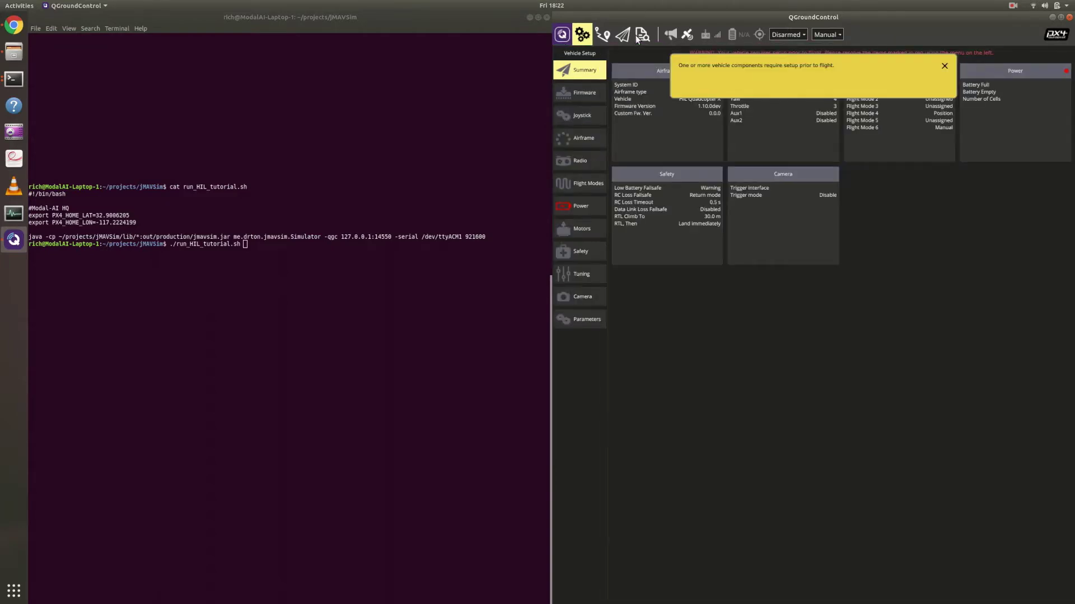
click(942, 66)
click(945, 66)
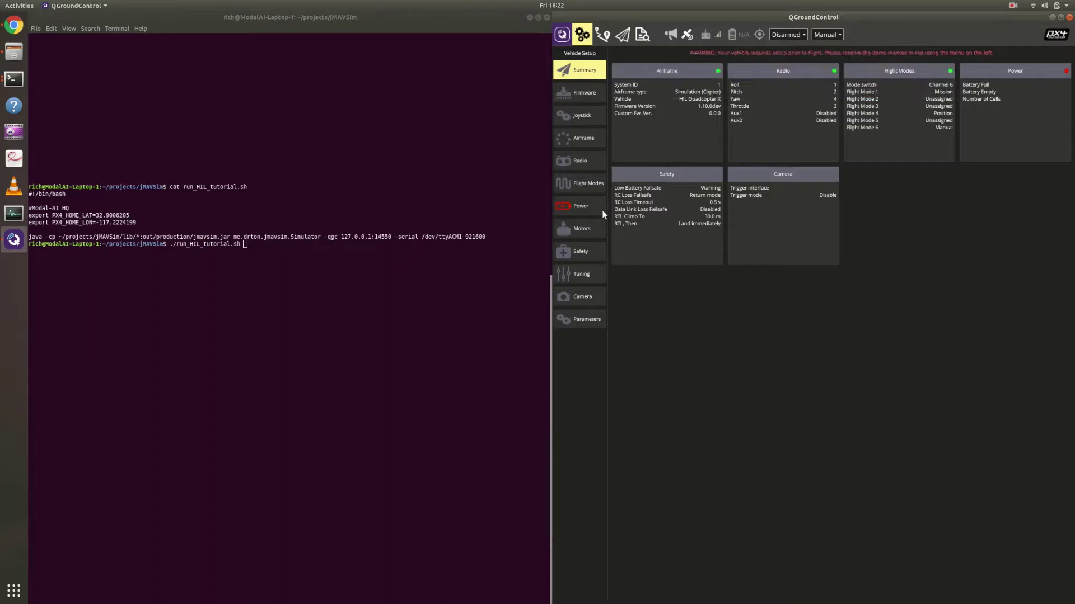
- Check Hardware in the Loop is enabled in Safety, then return to Summary and dismiss the warning
click(583, 253)
scroll(896, 280, down, 8)
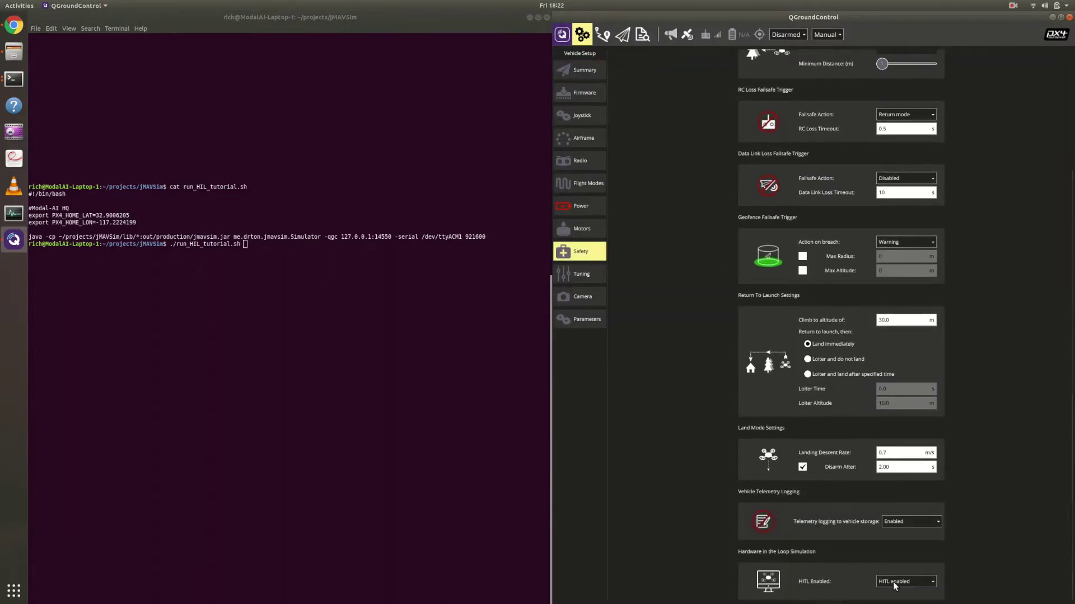
scroll(886, 487, up, 1)
scroll(885, 473, up, 2)
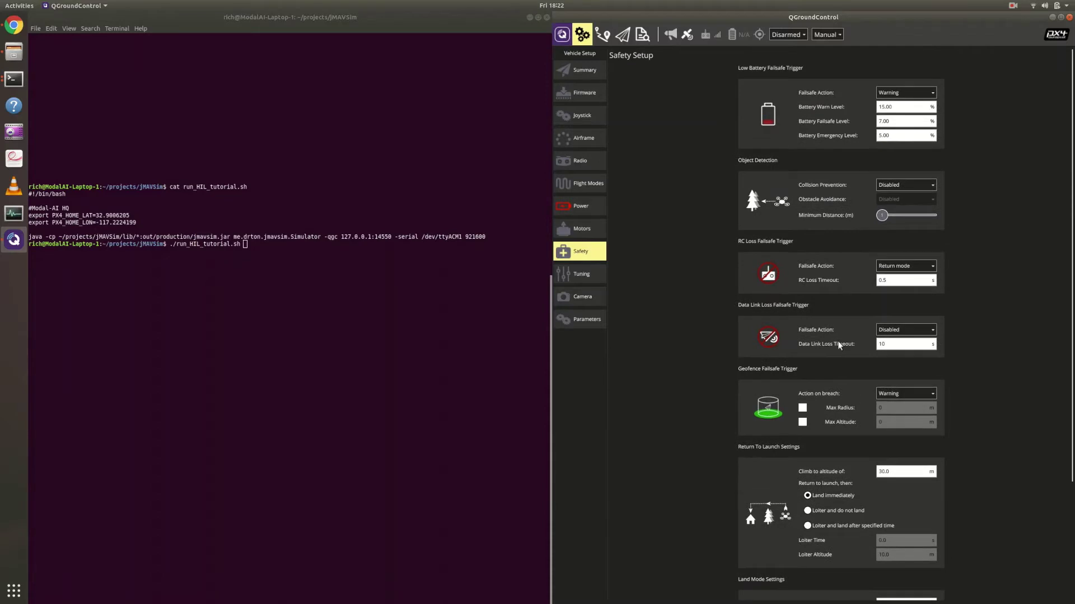
click(579, 70)
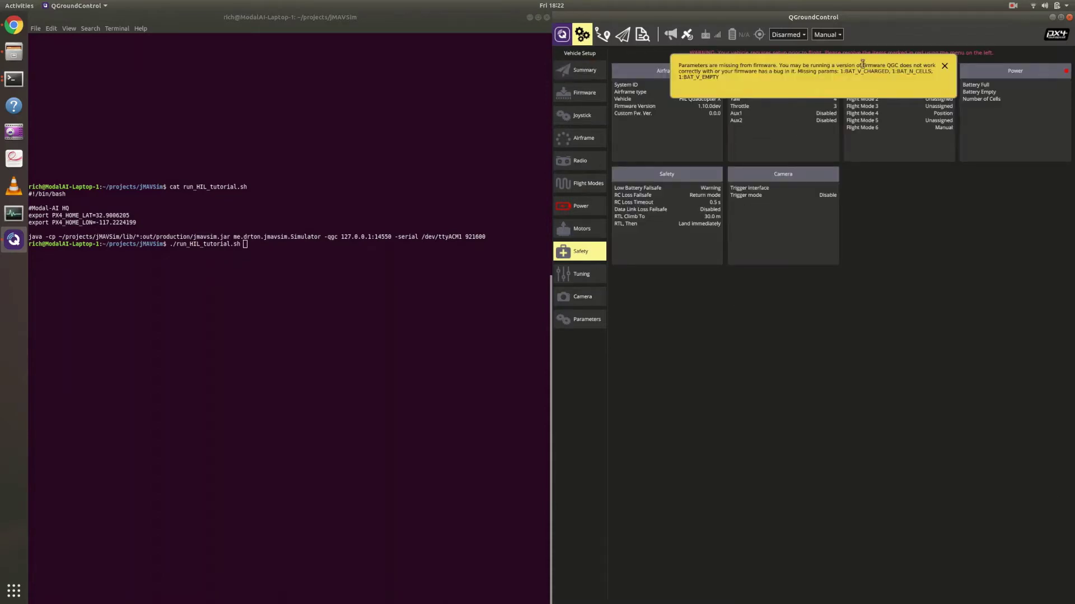
click(946, 66)
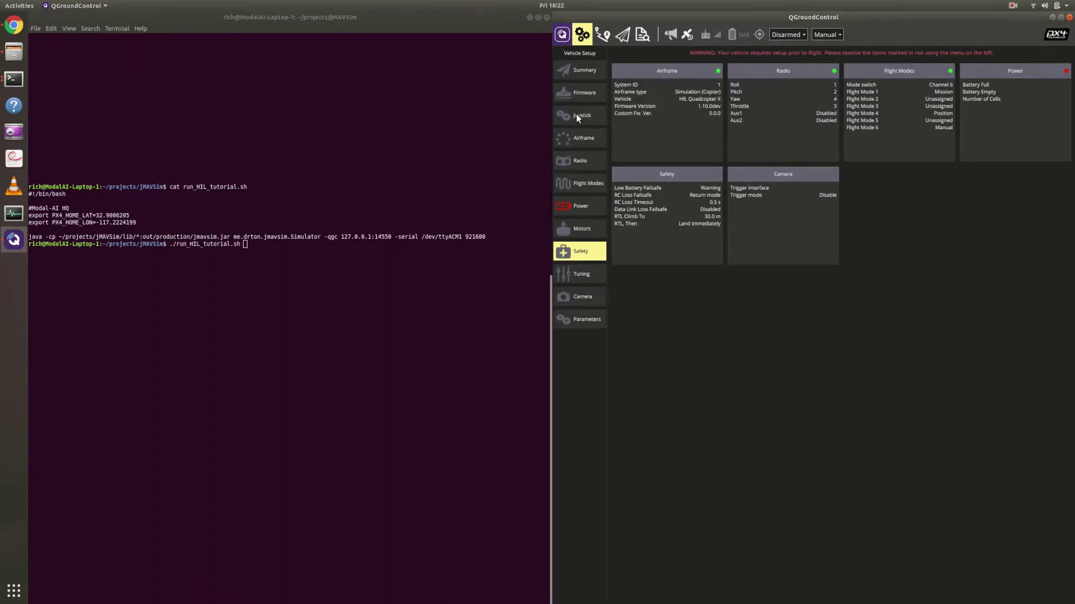
- Search 'joy', save COM_RC_IN_MODE as Joystick/No RC Checks, then clear the search filter
click(584, 317)
click(672, 54)
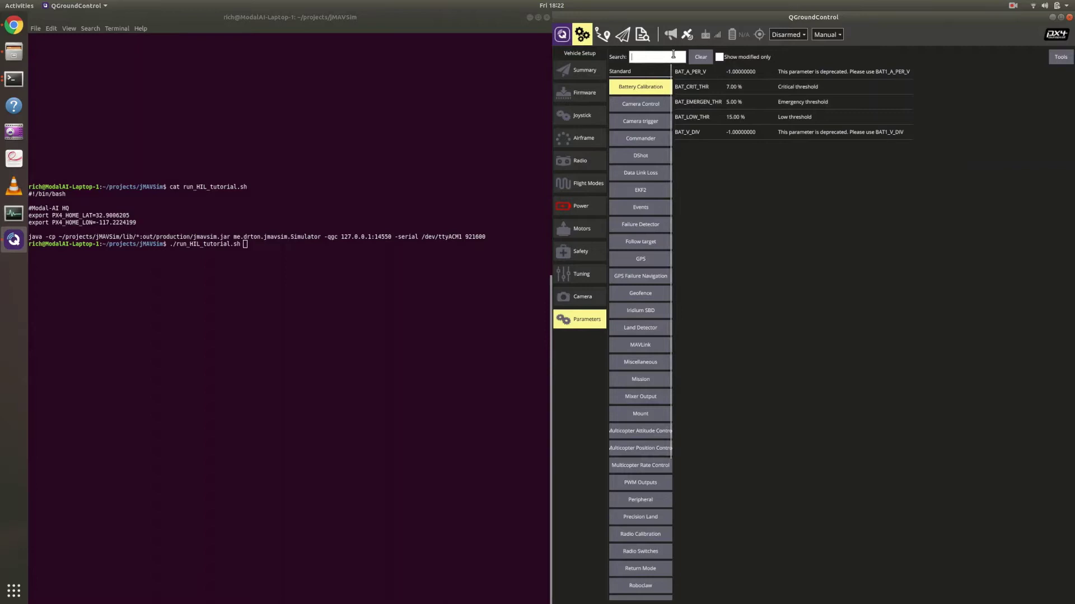
text(joy)
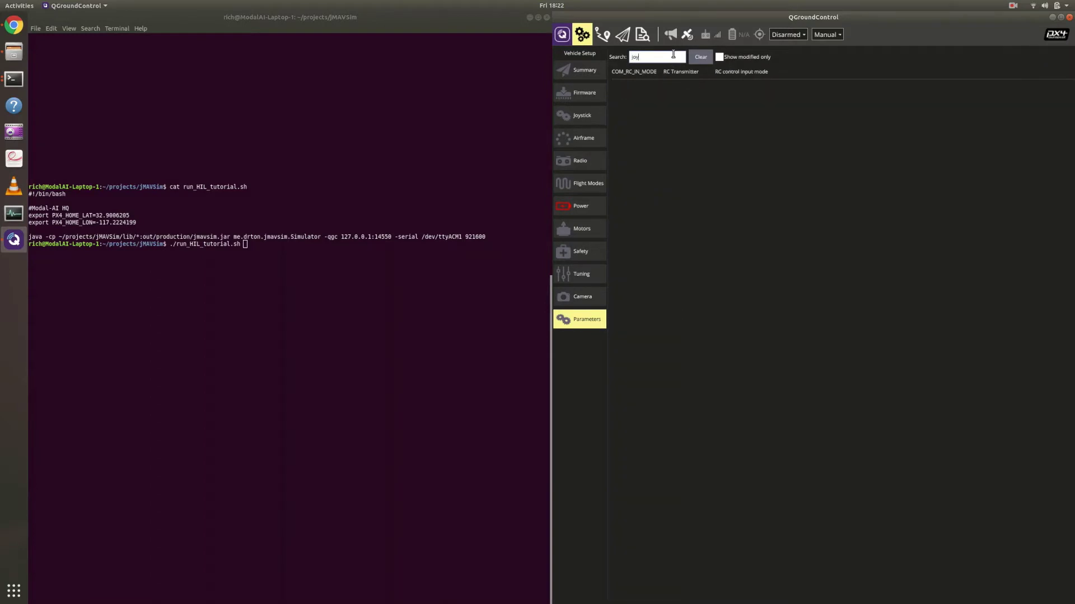
click(645, 69)
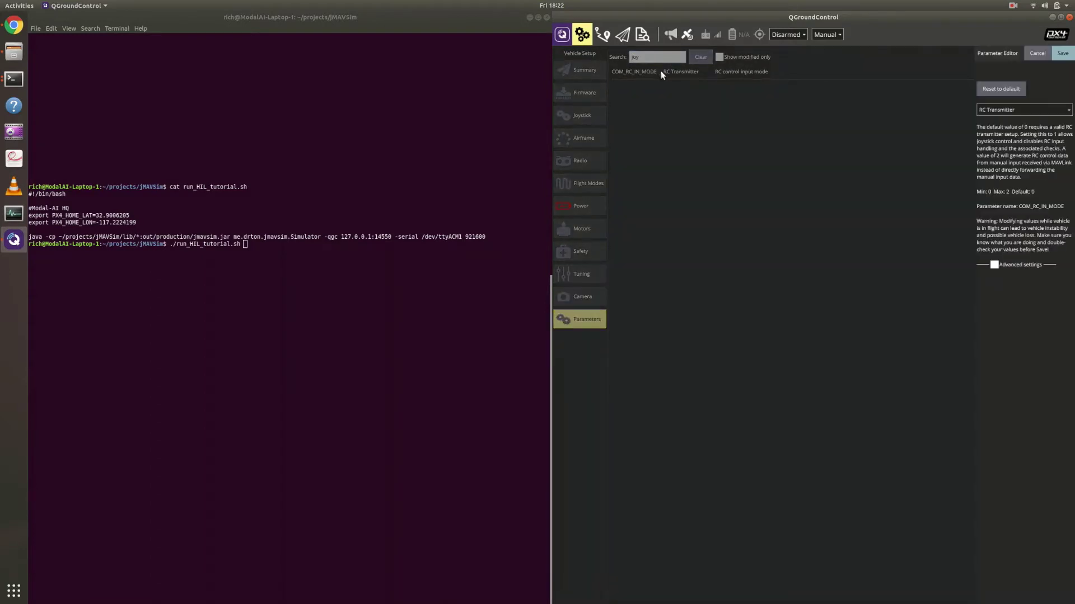
click(1014, 110)
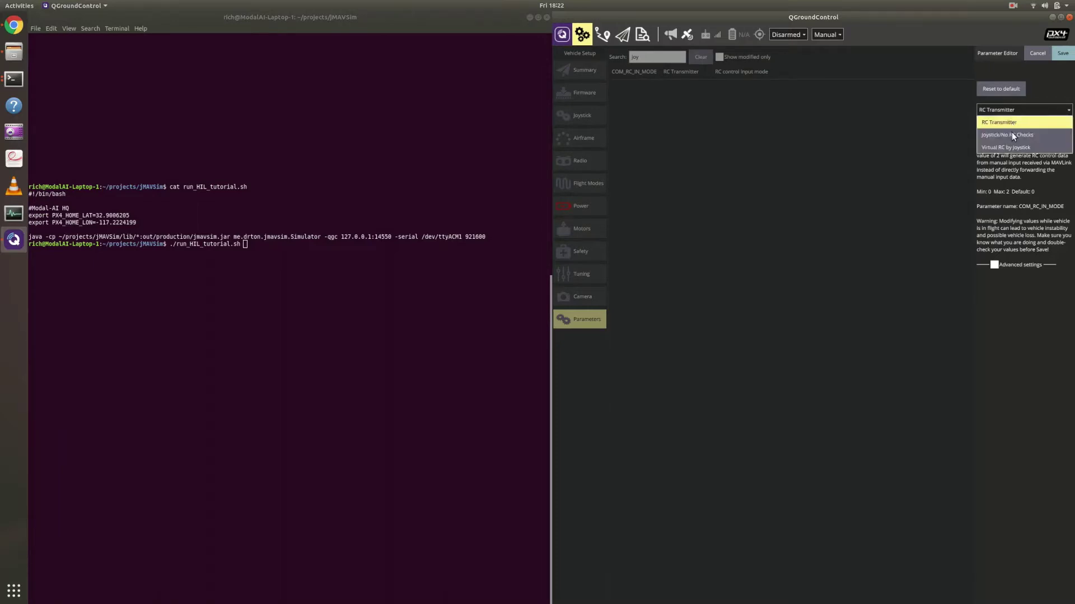
click(1013, 135)
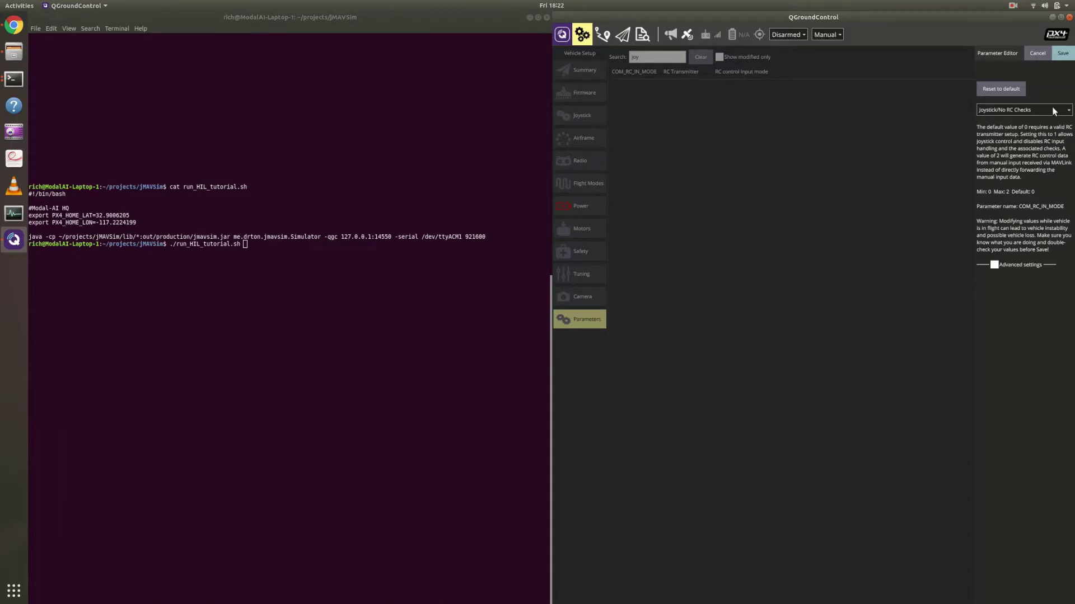
click(1062, 52)
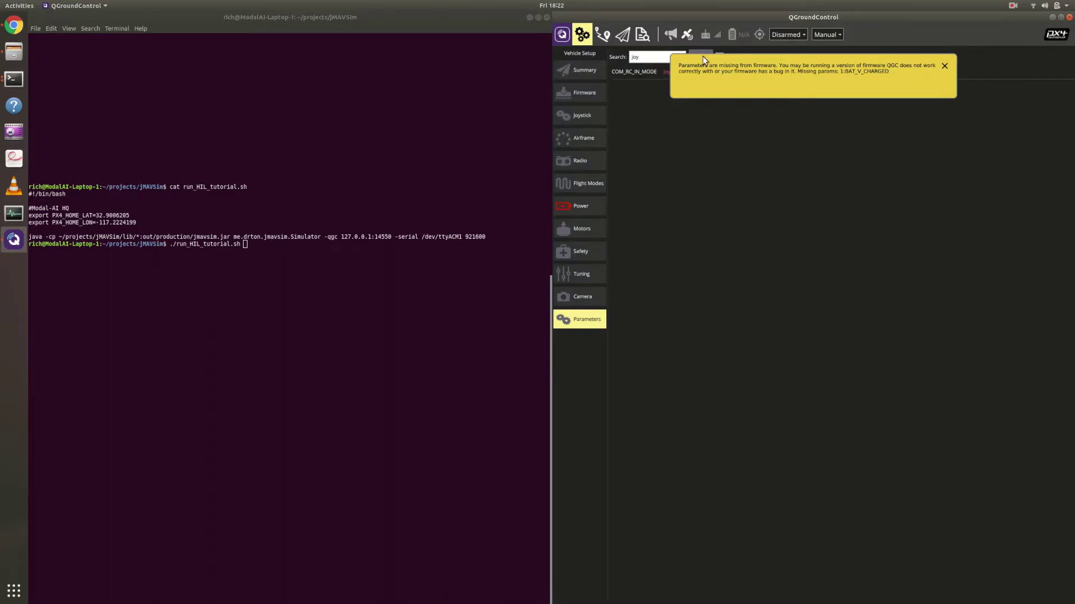
click(945, 66)
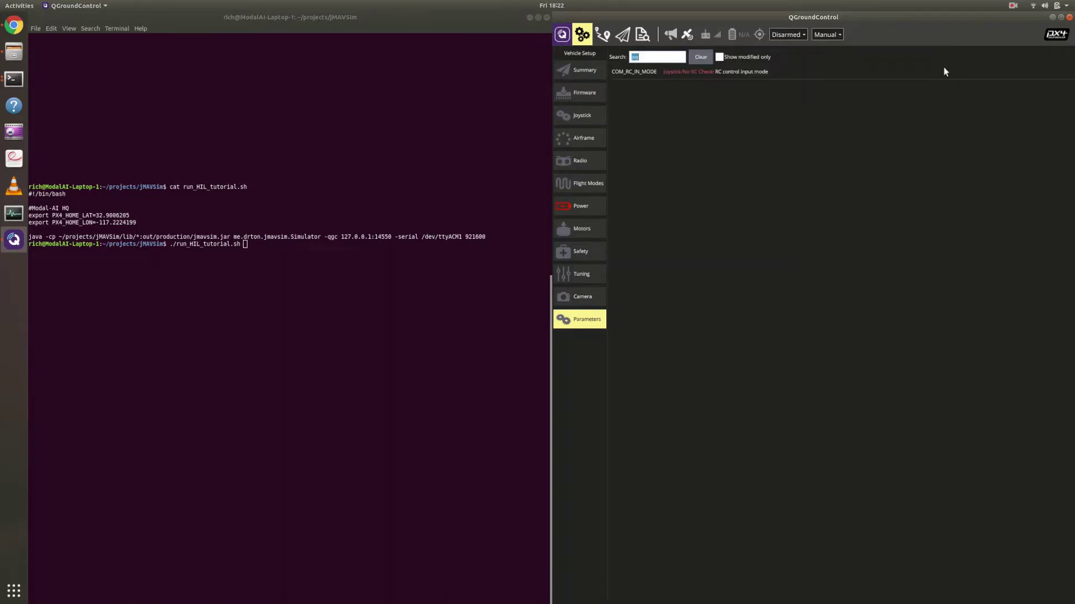
click(694, 57)
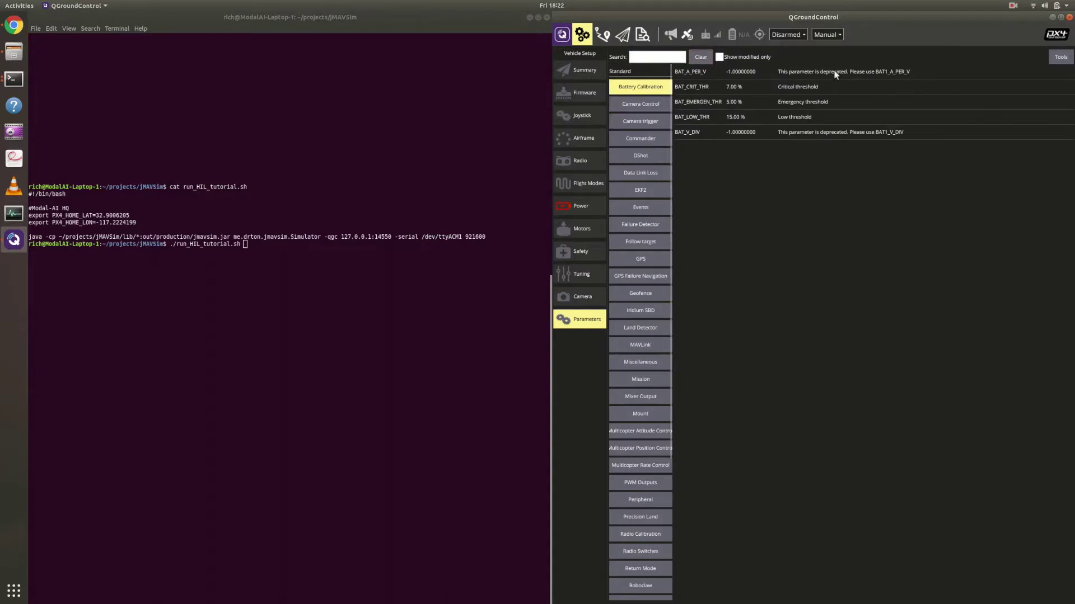
- Reboot the vehicle from the parameter Tools menu and dismiss the two warnings after reconnection
click(1071, 54)
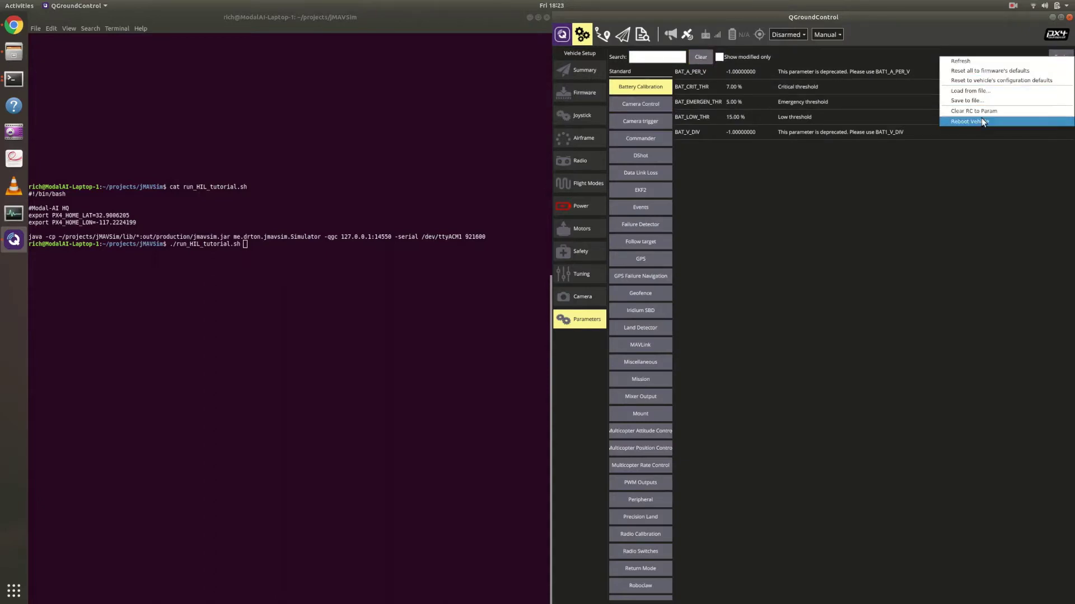
click(986, 121)
click(1064, 54)
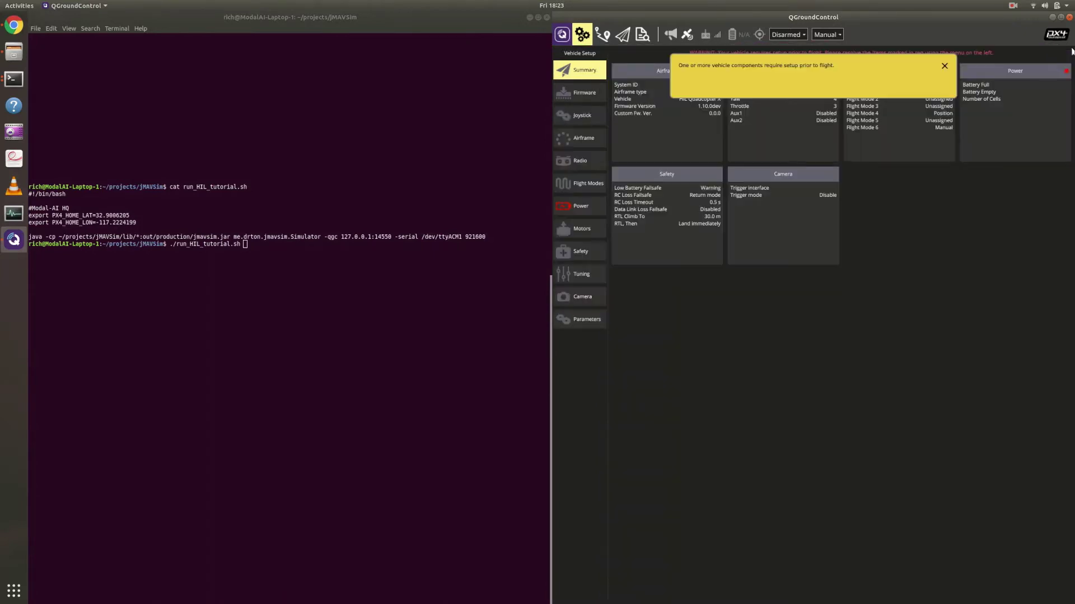
click(944, 66)
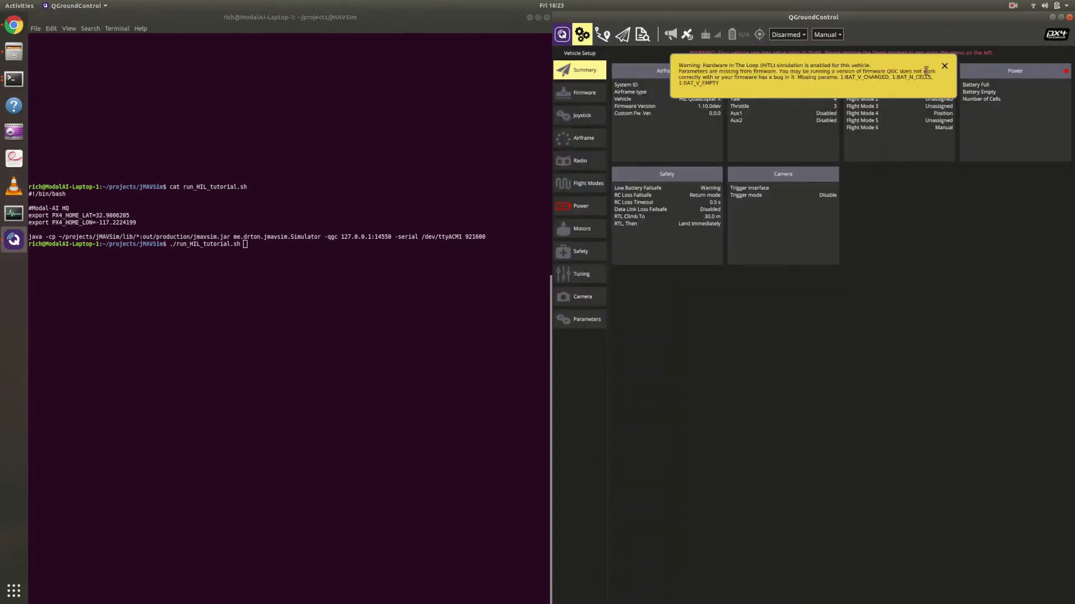
click(945, 65)
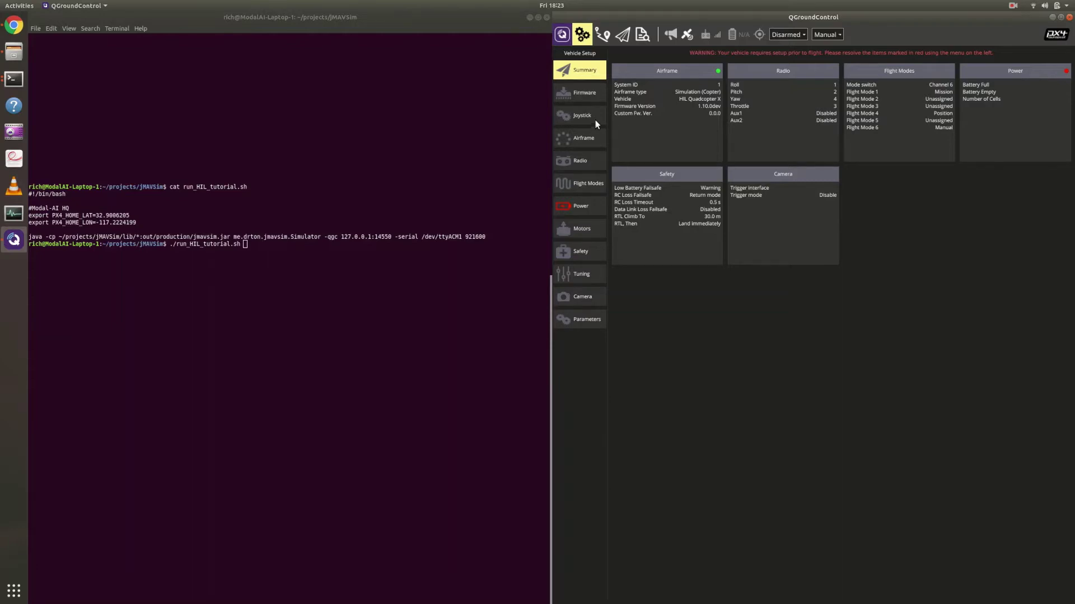
- Run the joystick calibration from the Calibration tab through to completion
click(564, 113)
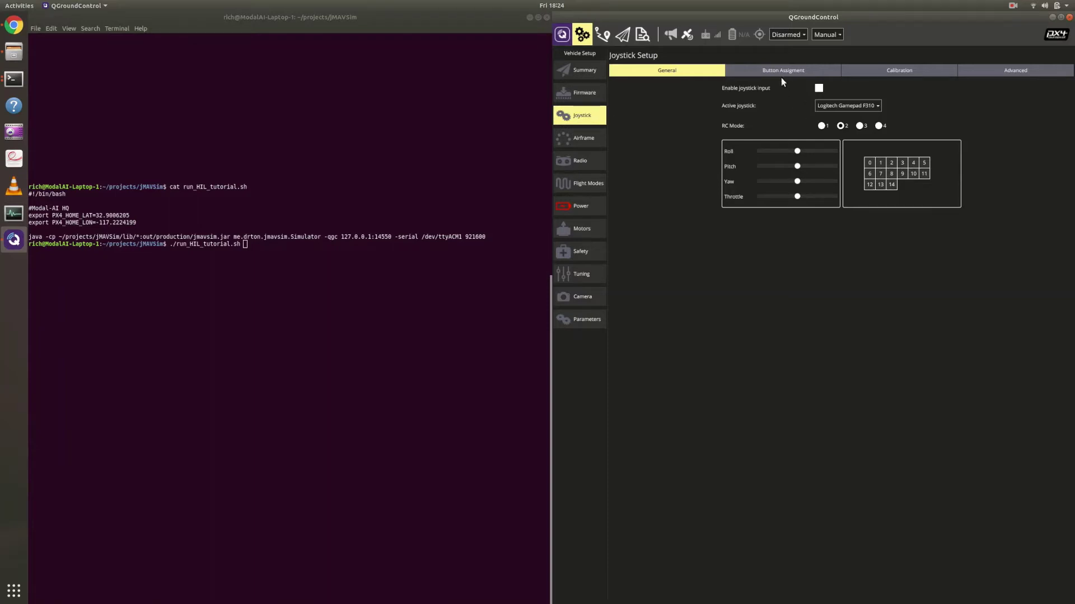
click(877, 71)
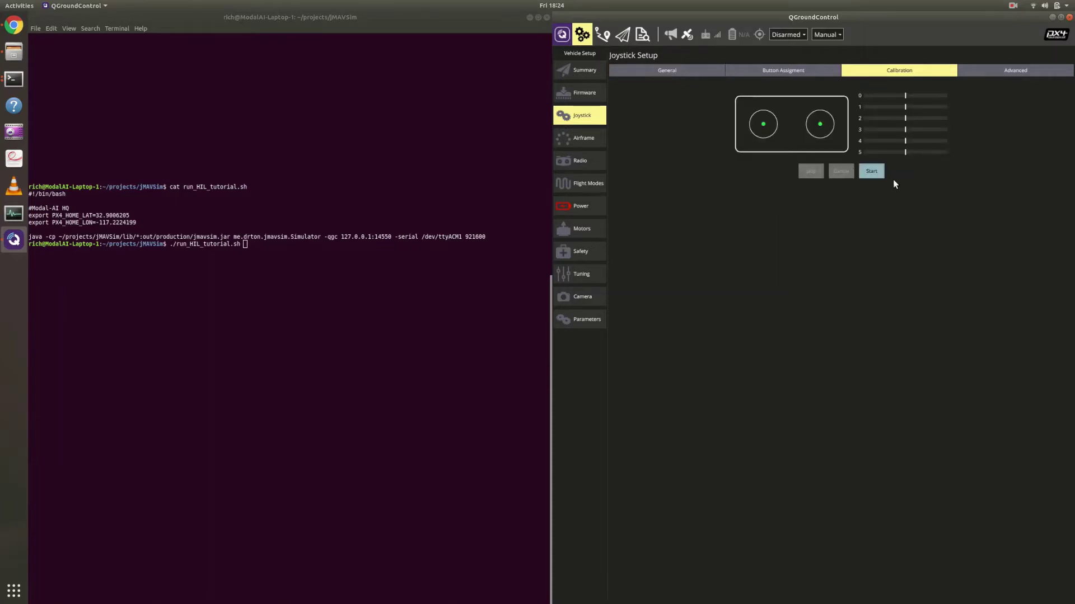
click(874, 171)
click(870, 174)
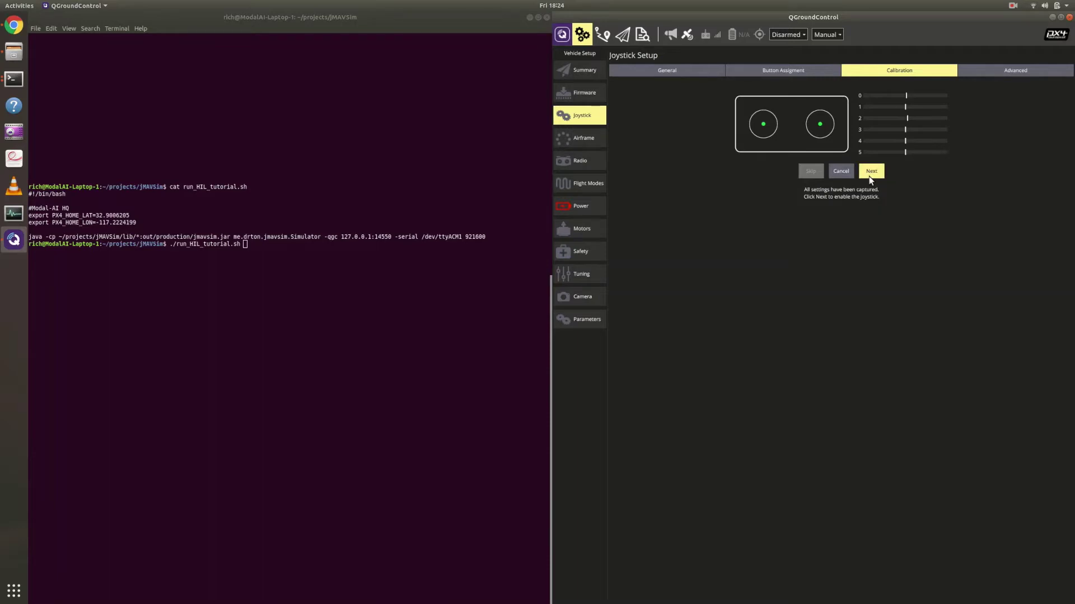
click(871, 172)
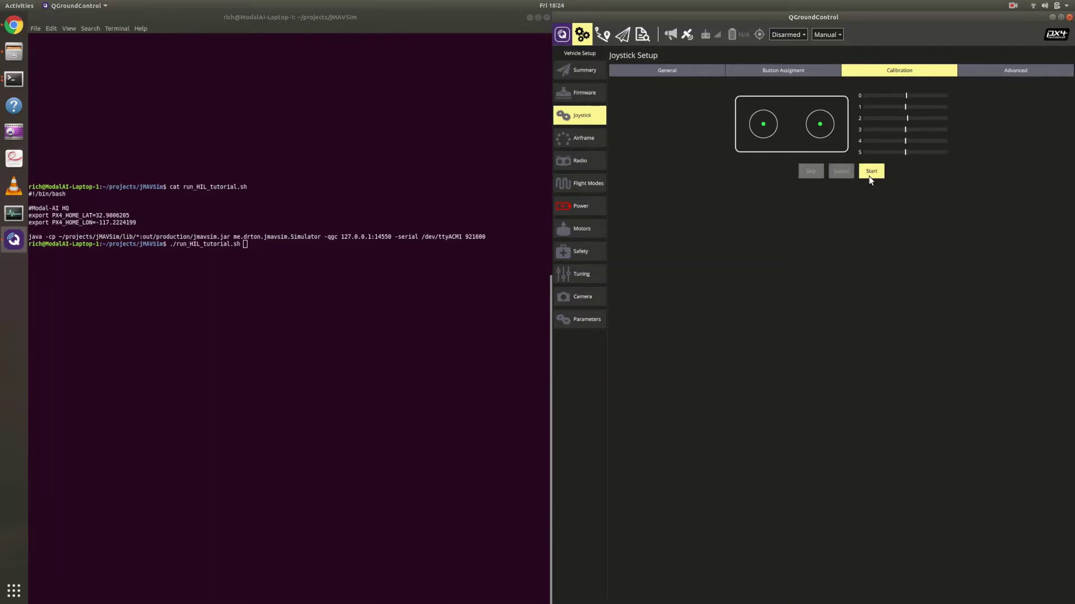
- Map joystick button 10 to Hold, 9 to Arm, 3 to Mission, 0 to Position, 4 to Return
click(798, 78)
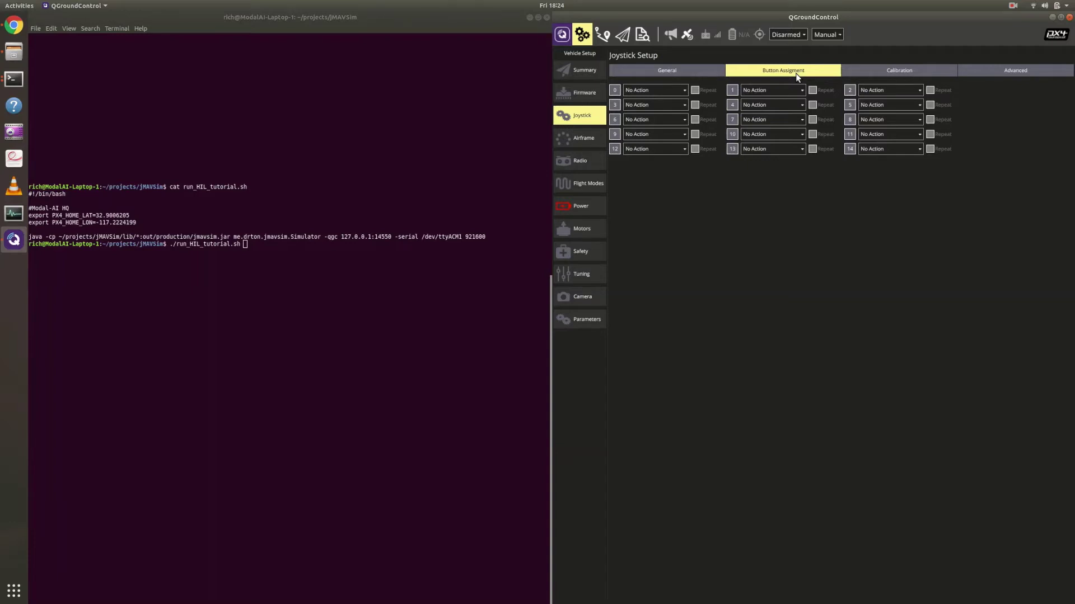
click(762, 137)
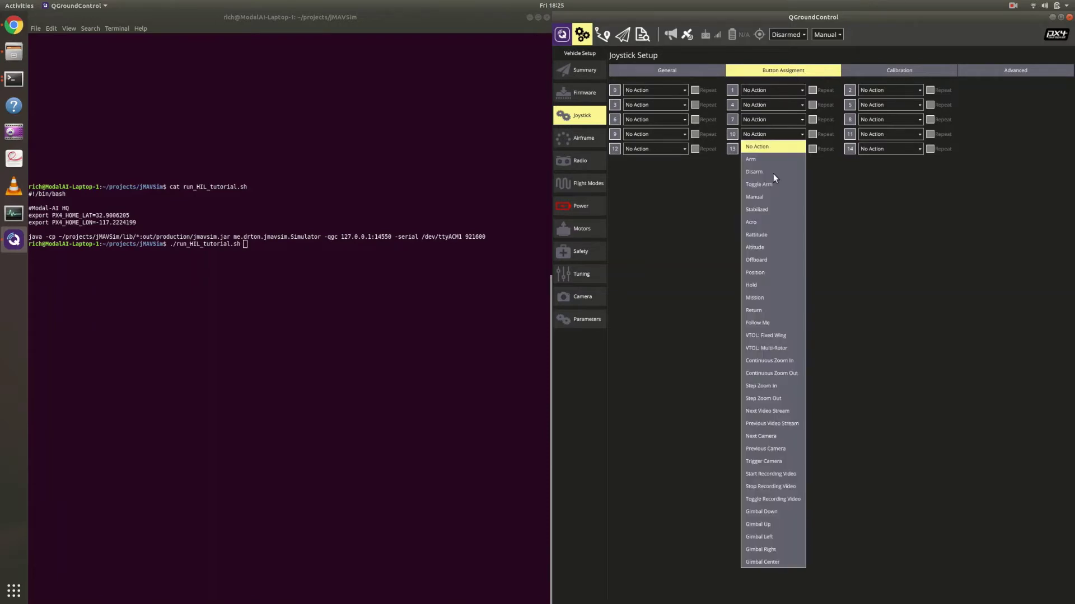
click(748, 282)
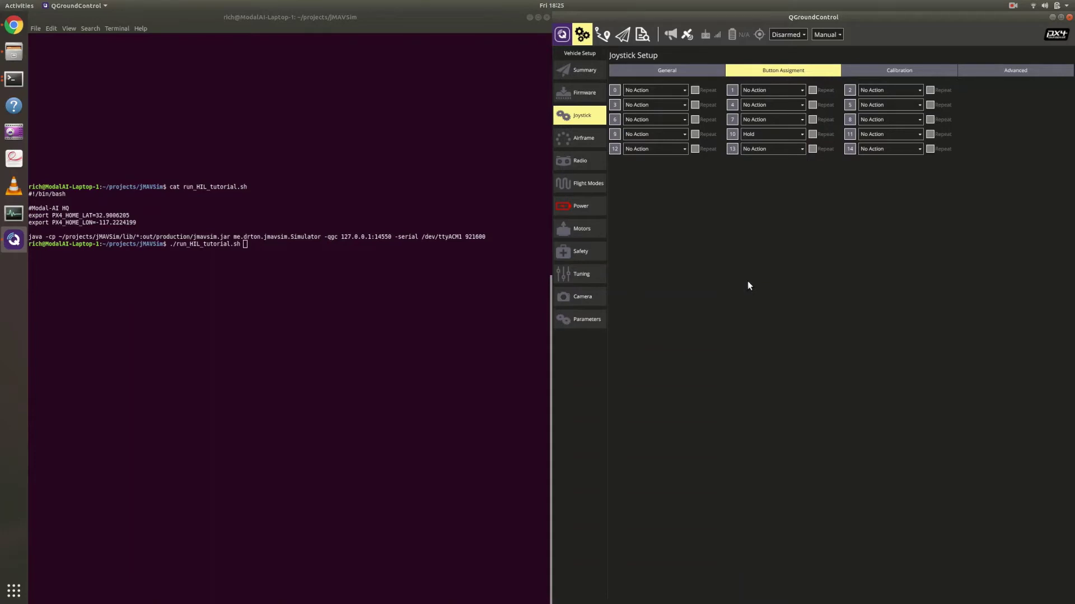
click(651, 134)
click(636, 160)
click(674, 104)
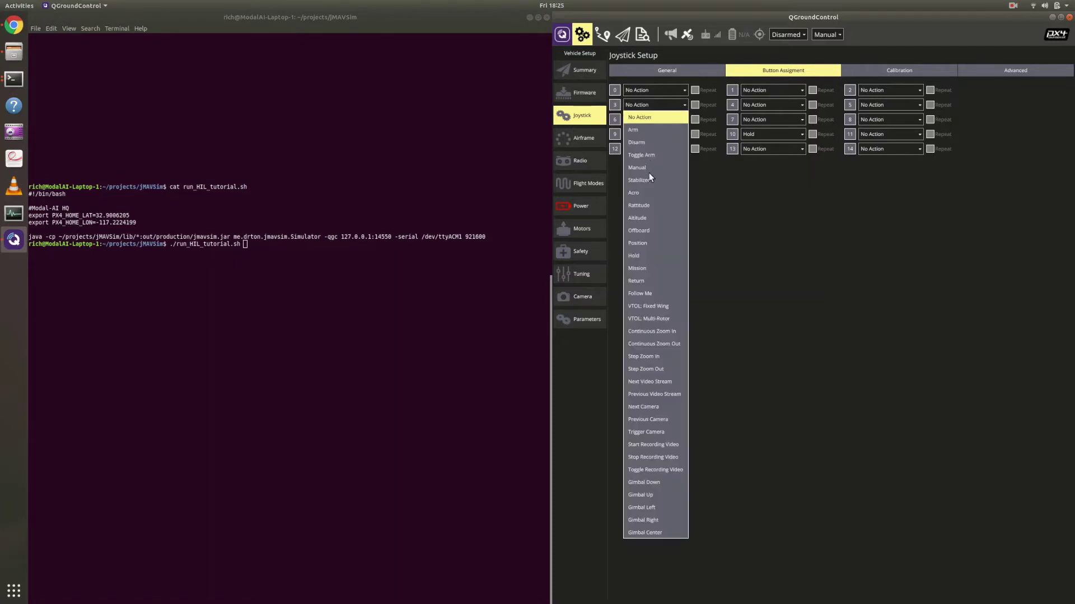
click(633, 268)
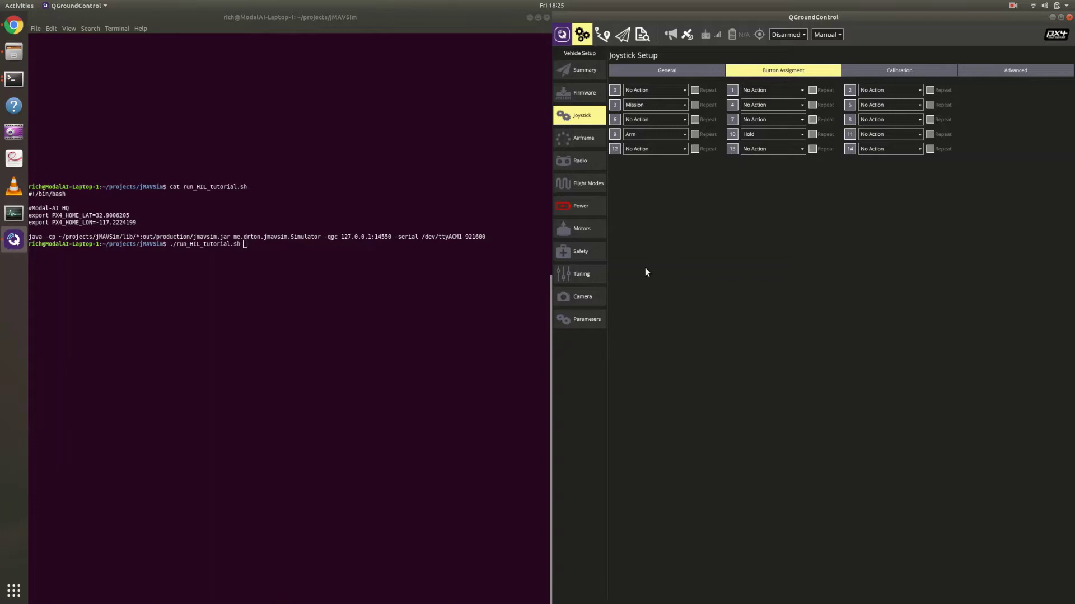
click(652, 94)
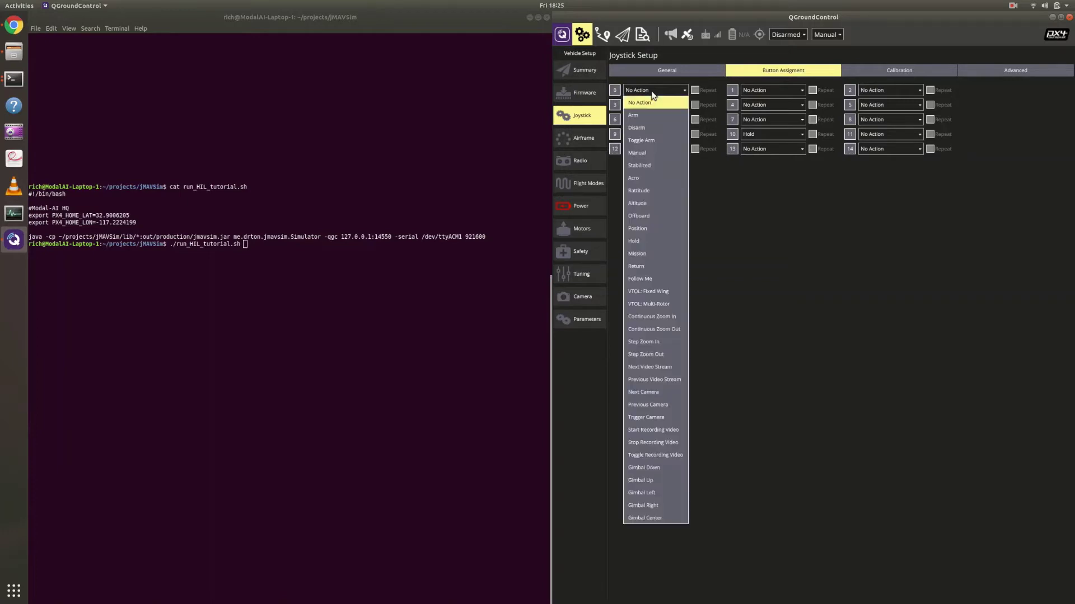
click(638, 228)
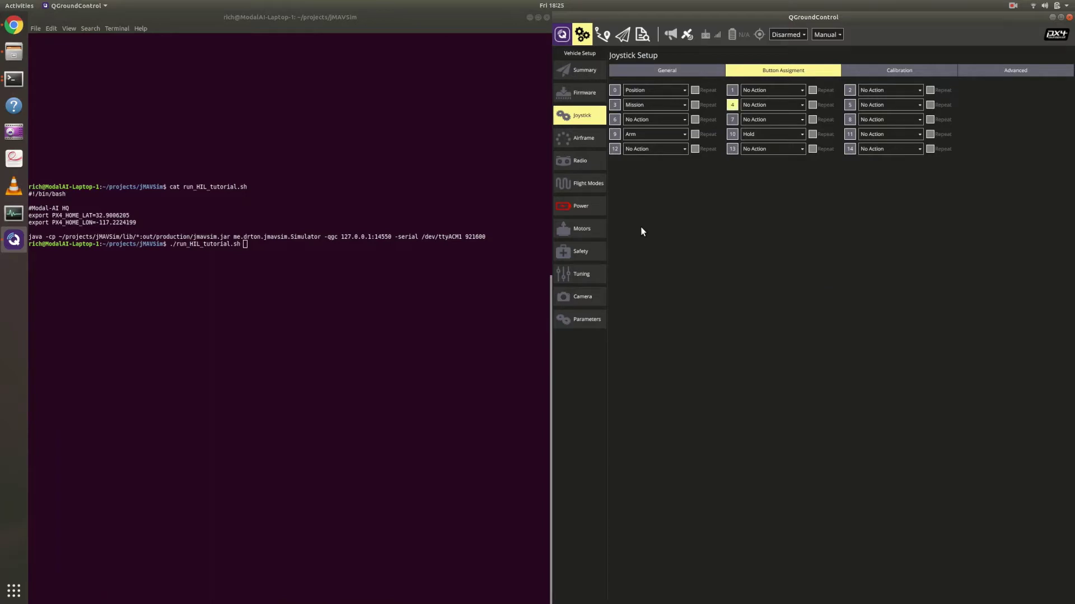
click(800, 106)
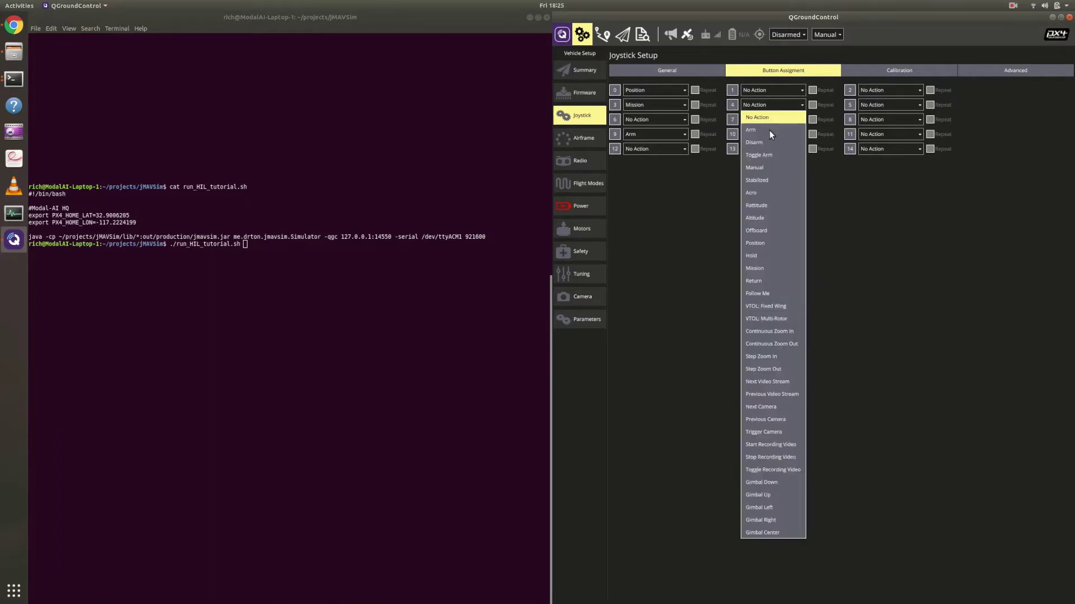
click(760, 280)
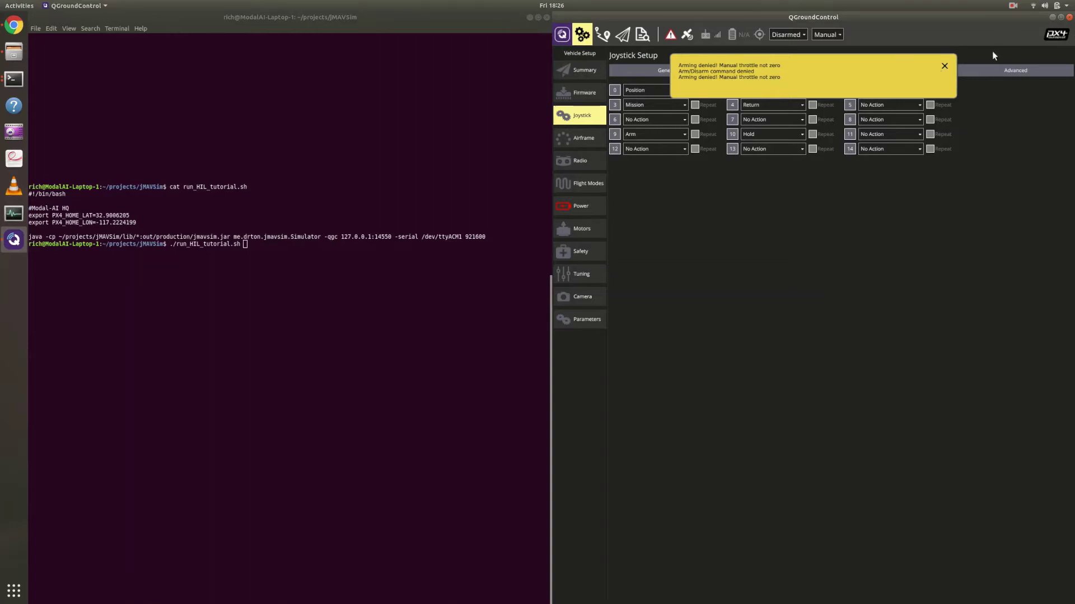
- Dismiss the arming-denied and missing-parameters warnings, then reboot the vehicle from the Parameters tools
click(944, 67)
click(544, 29)
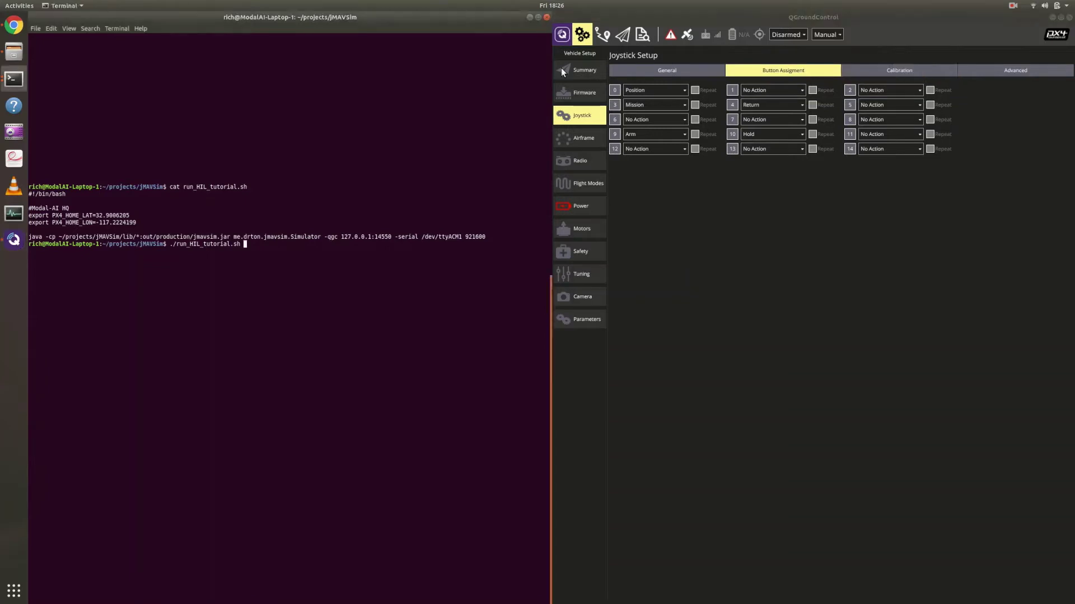
click(562, 72)
click(582, 34)
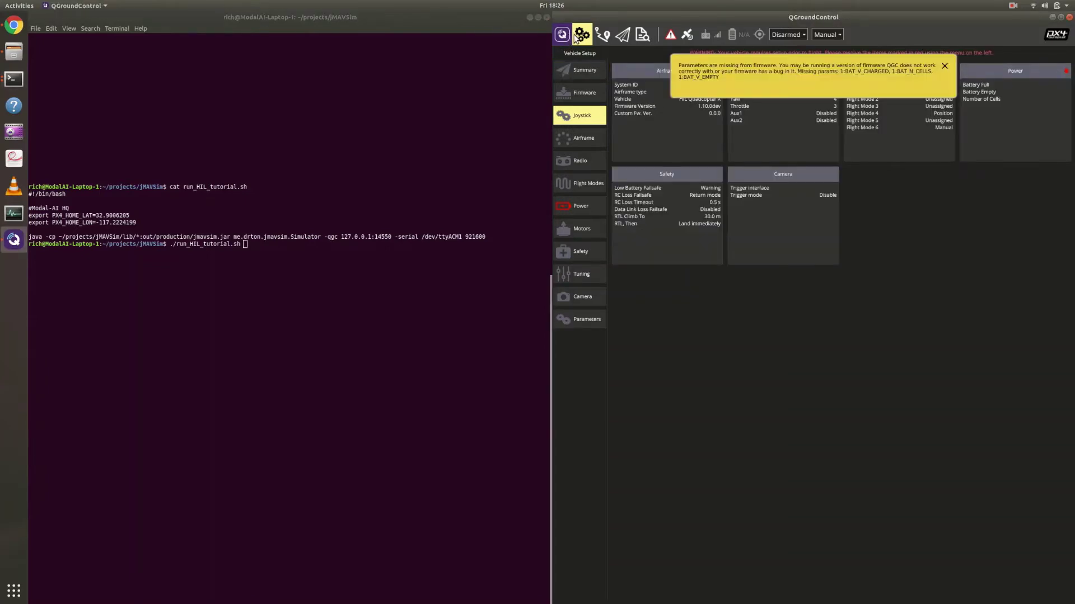
click(945, 66)
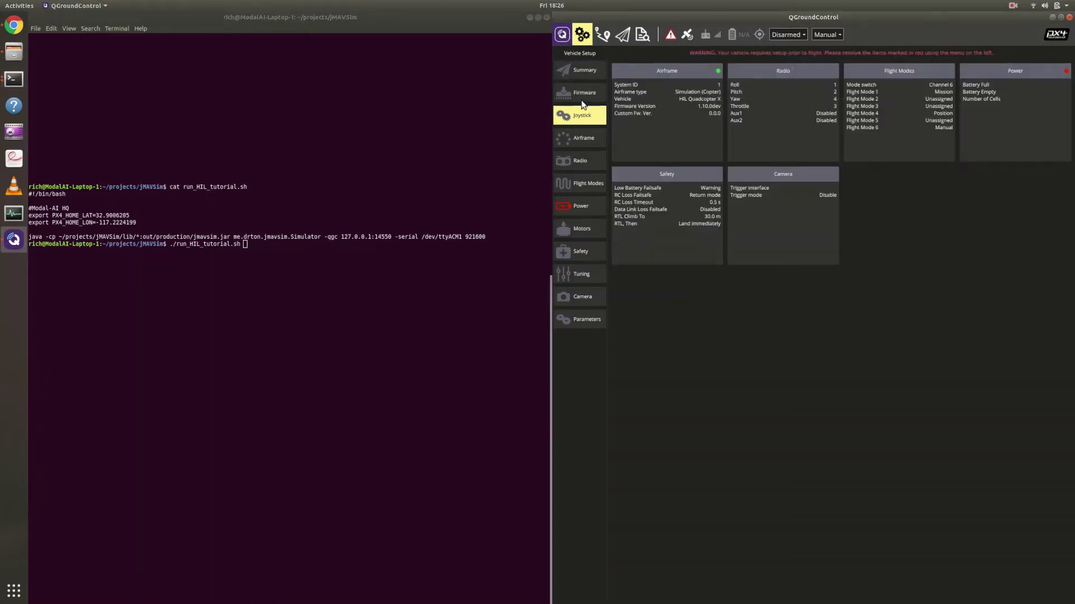
click(574, 323)
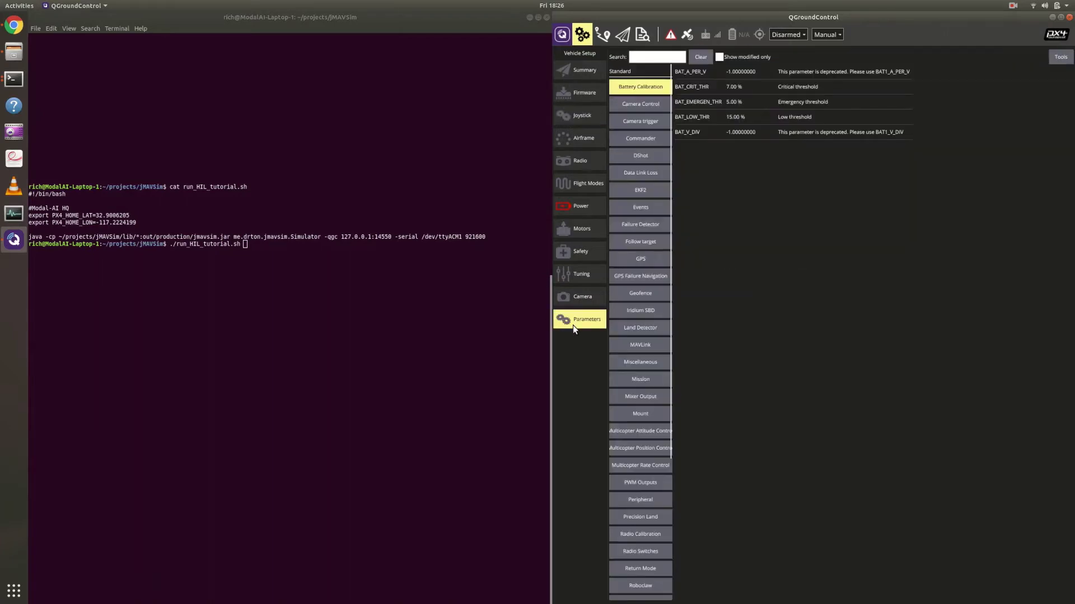
click(1060, 56)
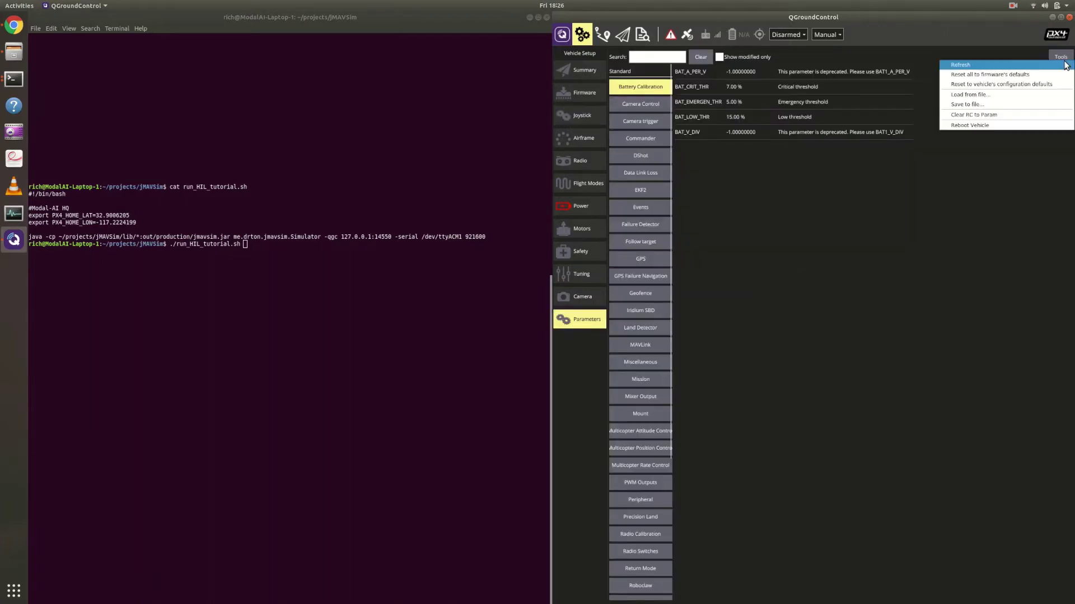
click(978, 126)
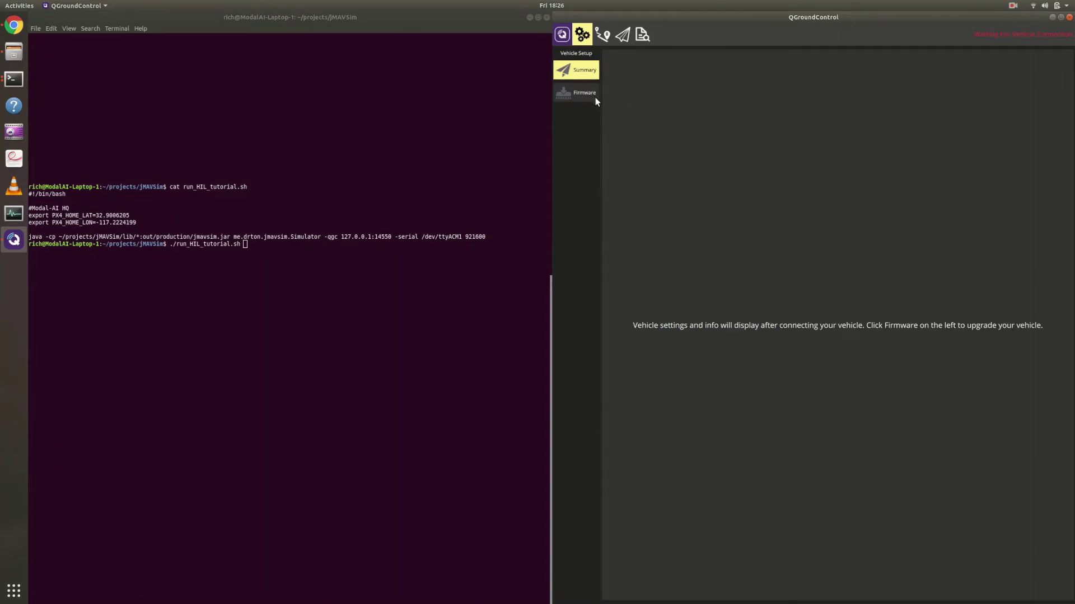
- Open the joystick Button Assignment page after dismissing the setup-required and HITL warnings
click(493, 98)
click(565, 112)
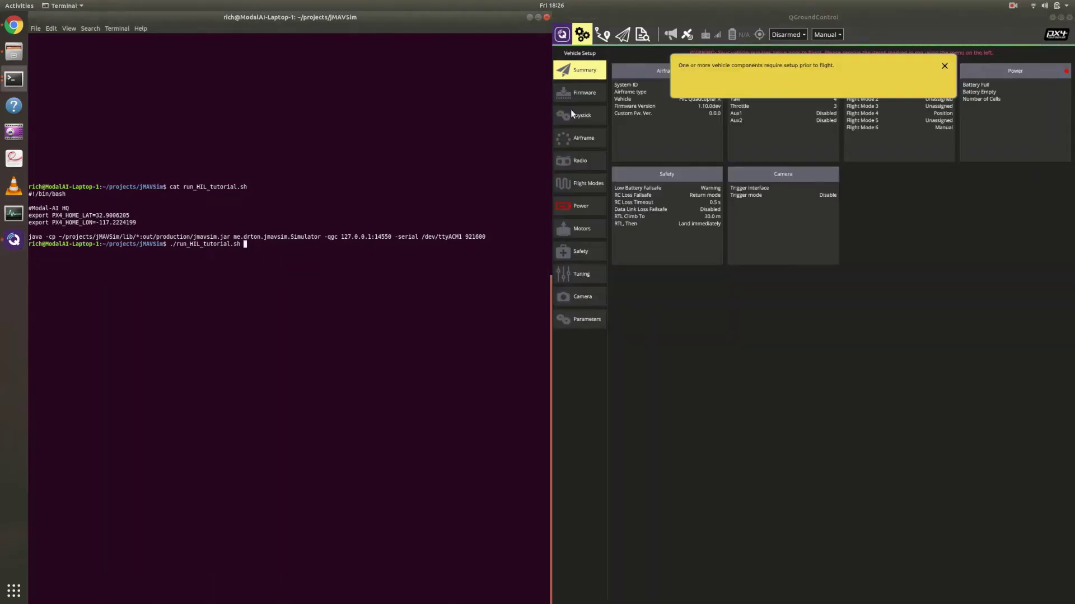
click(572, 111)
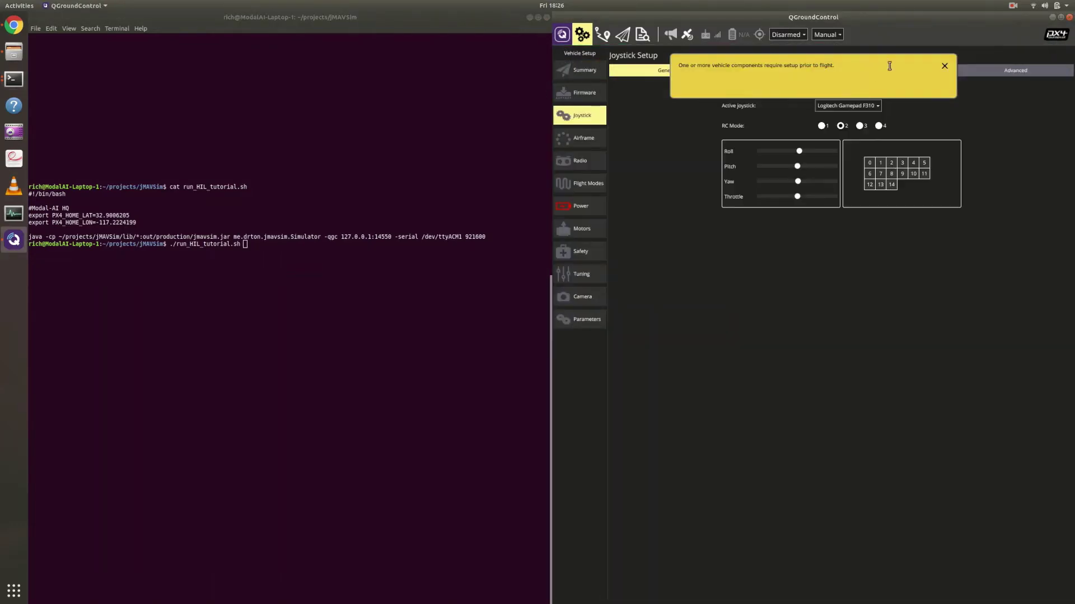
click(944, 67)
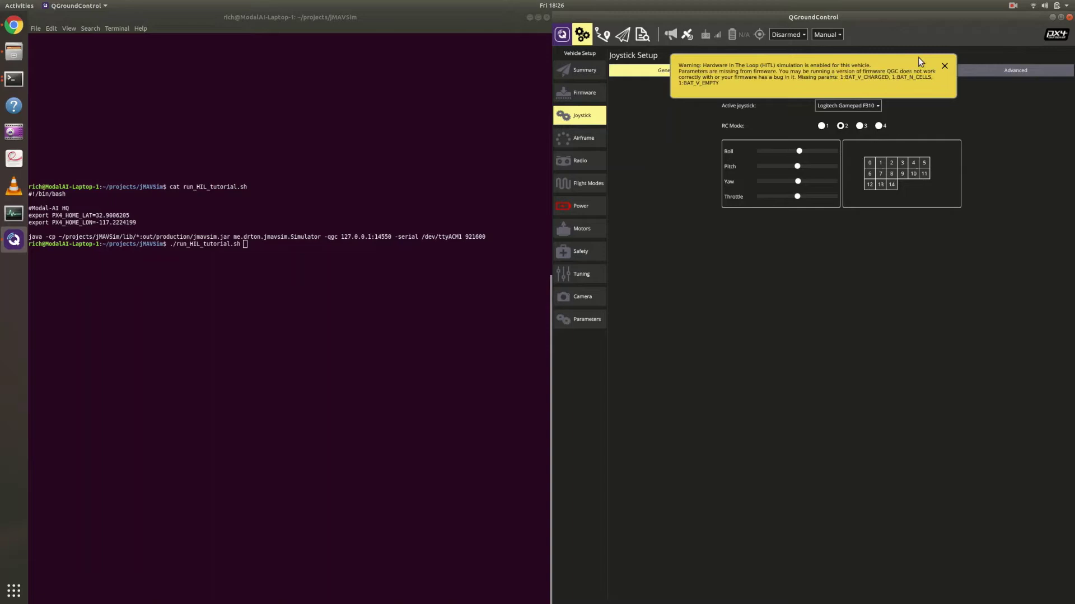
click(945, 67)
click(776, 71)
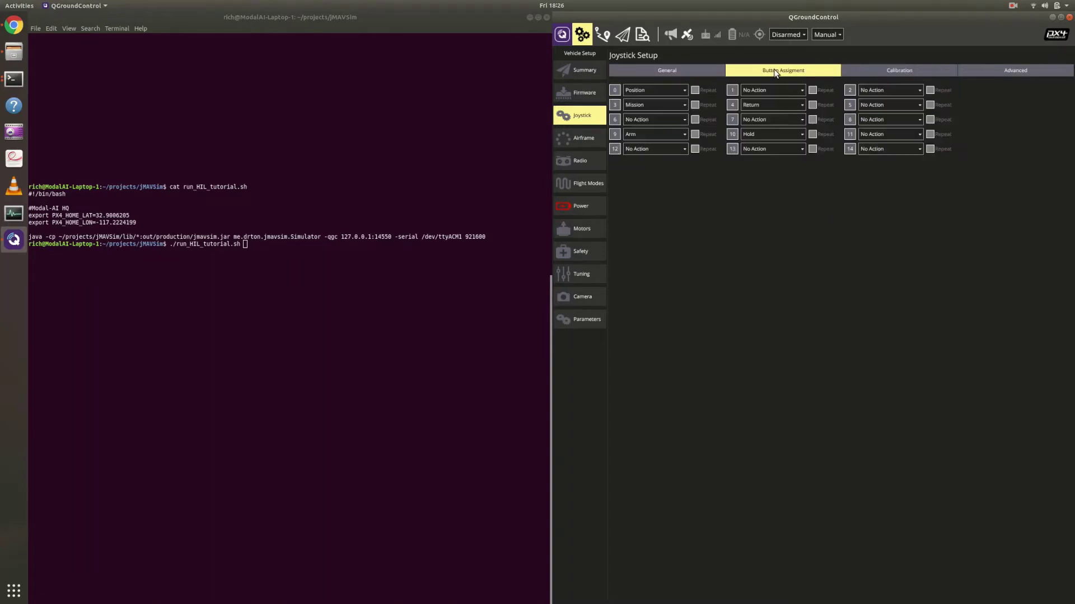
- Search 'jo' to confirm COM_RC_IN_MODE is unchanged, clear the search, then open General application settings
click(537, 176)
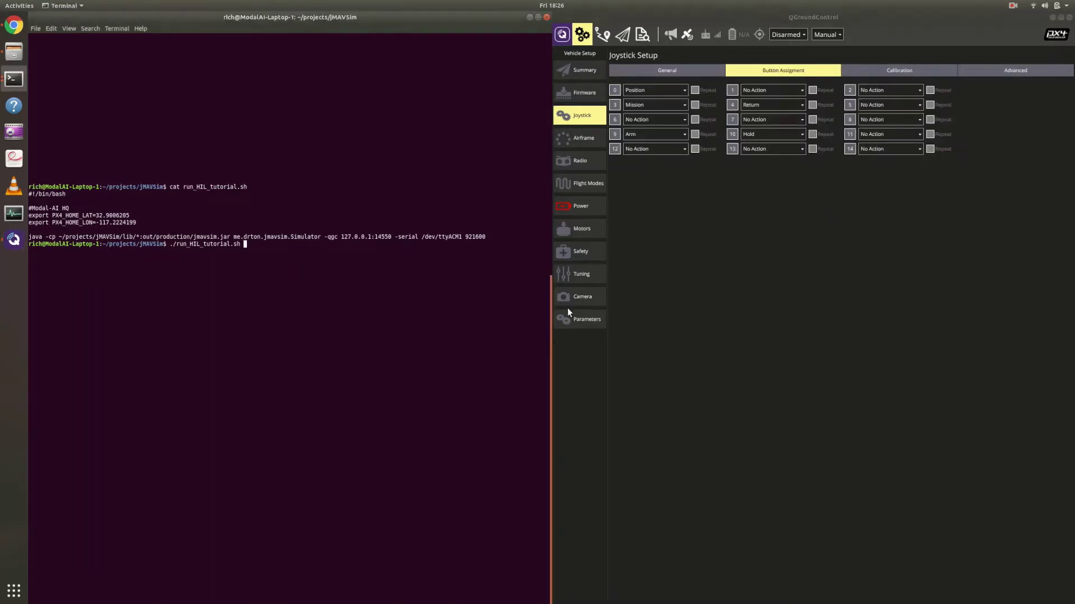
click(583, 317)
click(583, 317)
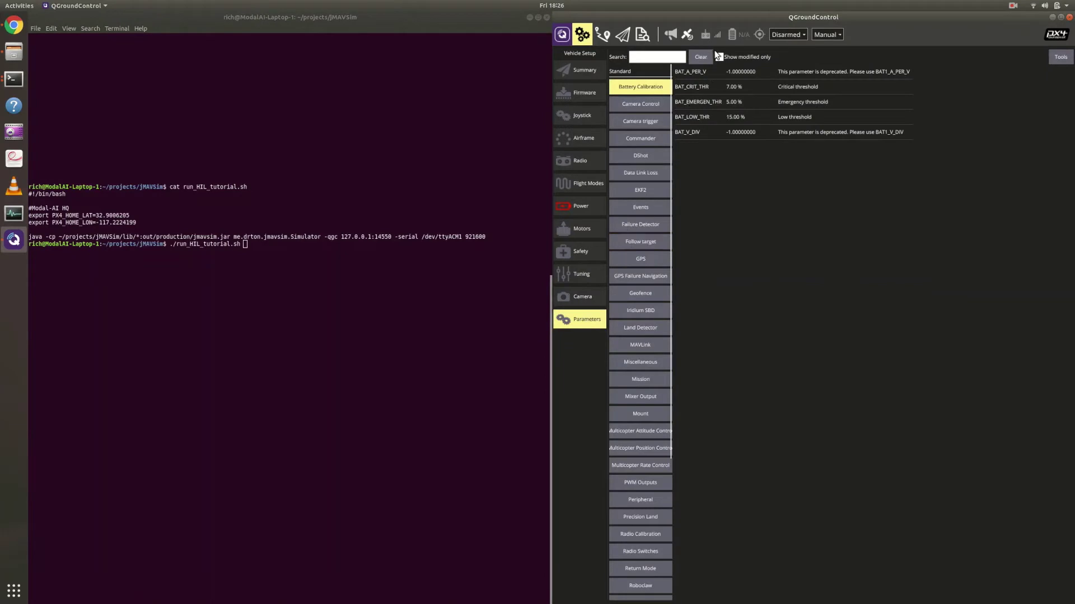
click(666, 58)
text(jo)
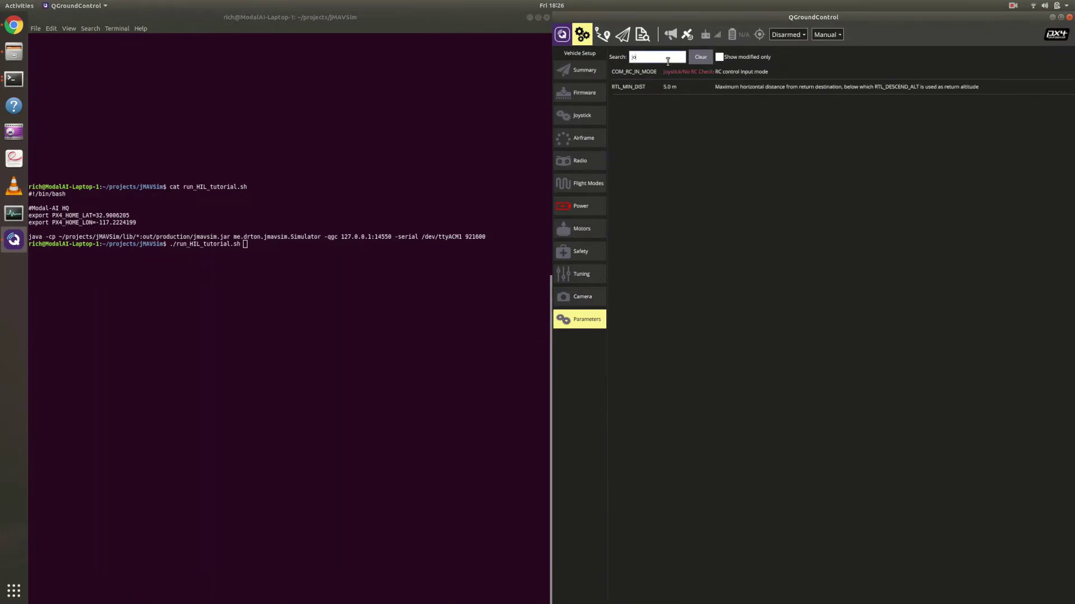
click(709, 68)
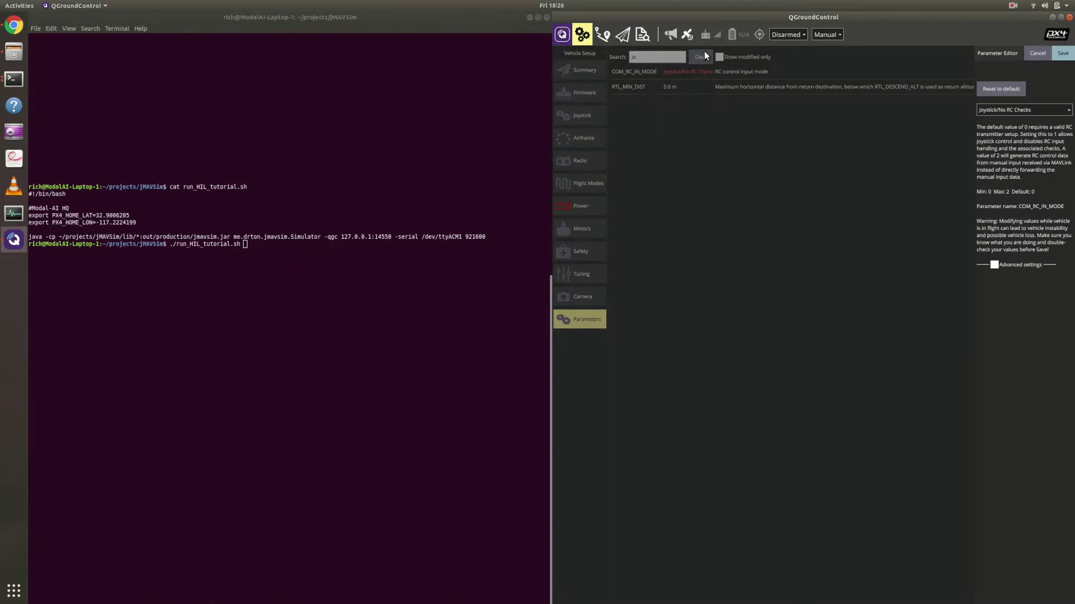
click(1037, 53)
click(704, 58)
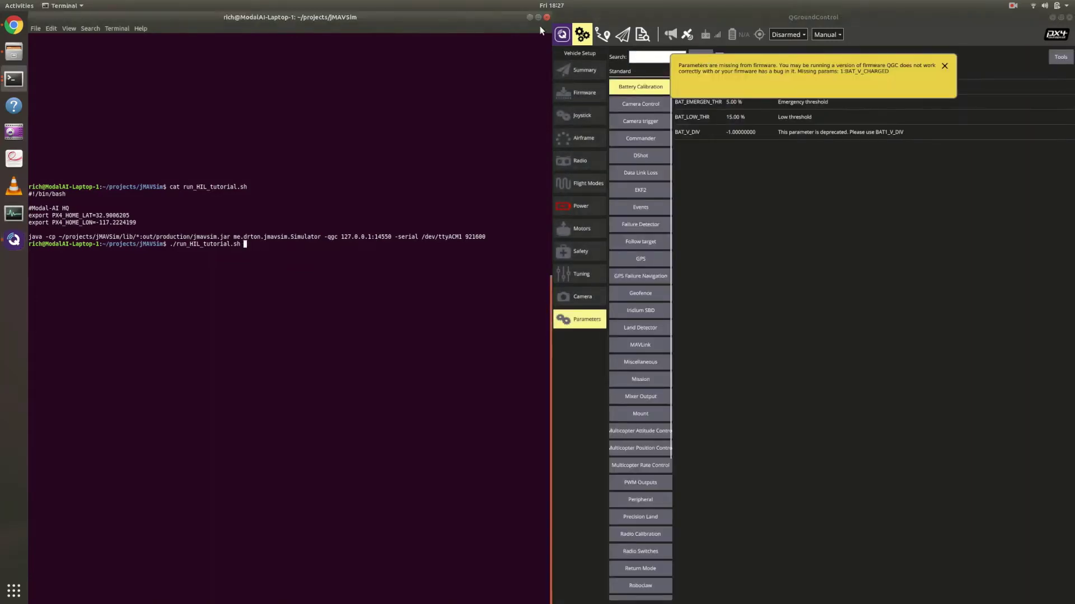
click(561, 34)
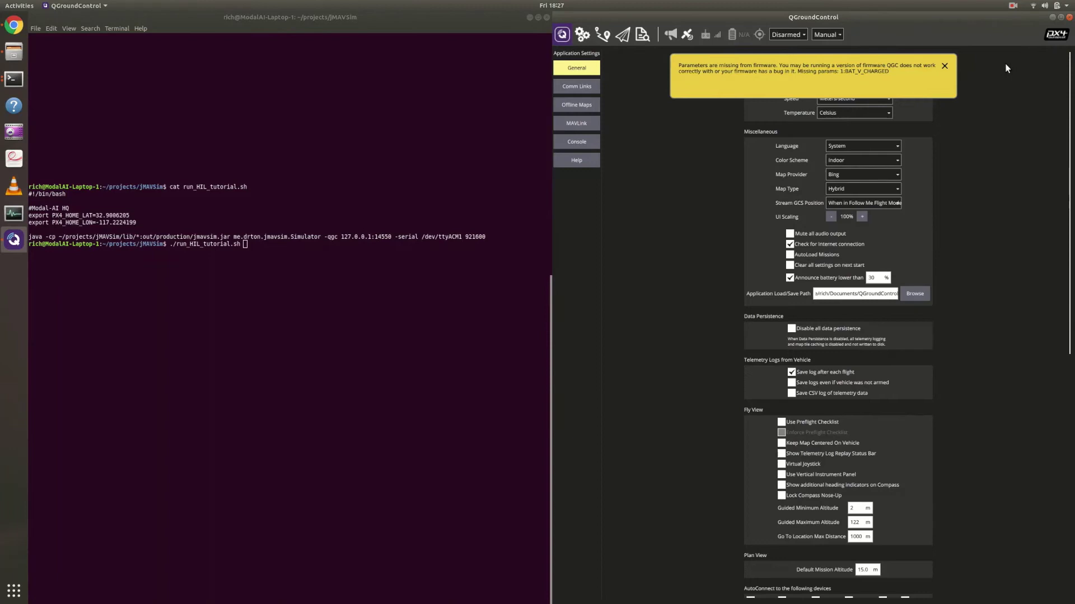
- Dismiss the missing-parameters warning and scroll through the General settings page
click(946, 66)
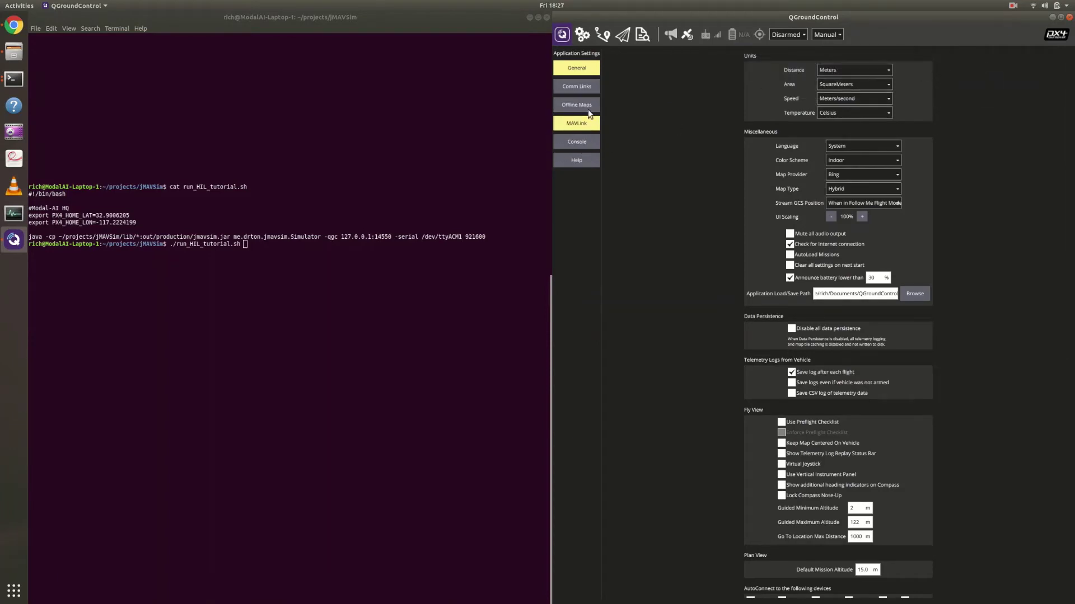
scroll(797, 179, down, 1)
scroll(798, 203, down, 6)
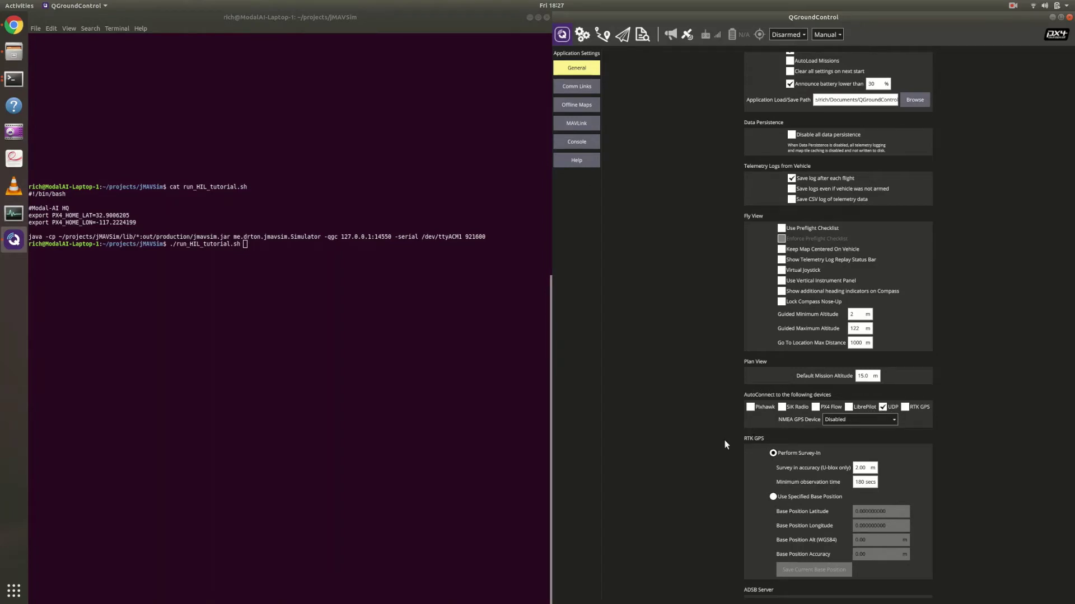
scroll(724, 439, up, 6)
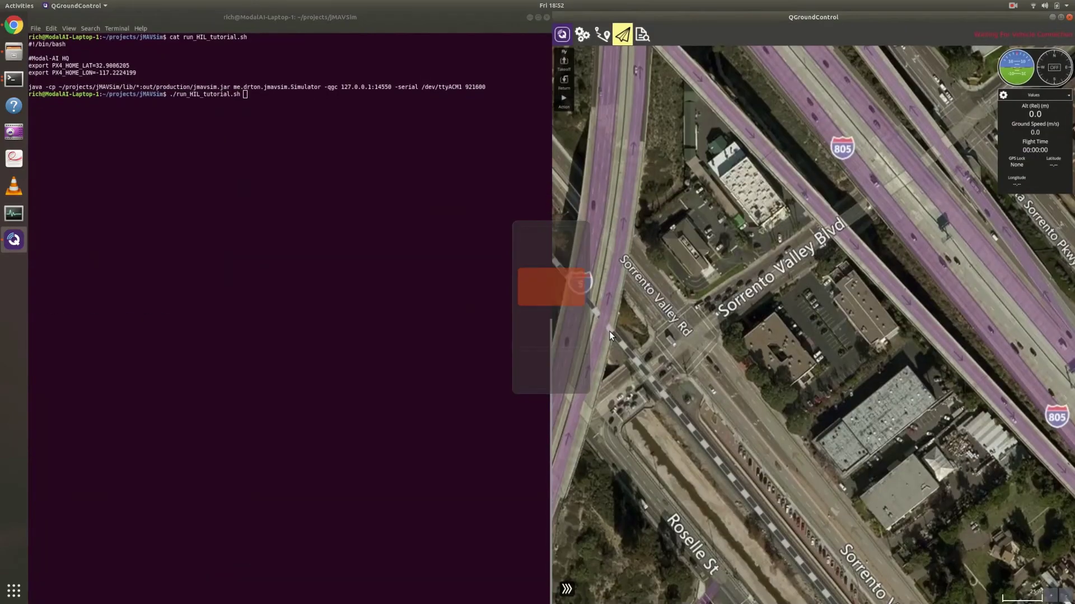
- Switch from the Fly view to Vehicle Setup using the toolbar gear icon
click(582, 34)
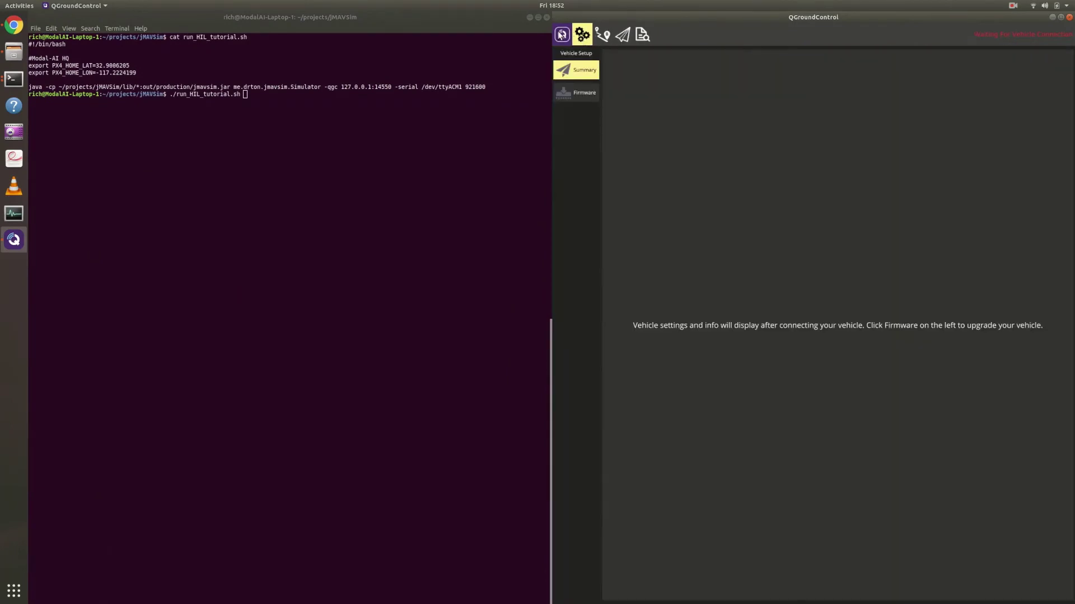
- Check the application settings, return QGroundControl to Vehicle Setup, and bring the HITL launch terminal forward
click(561, 35)
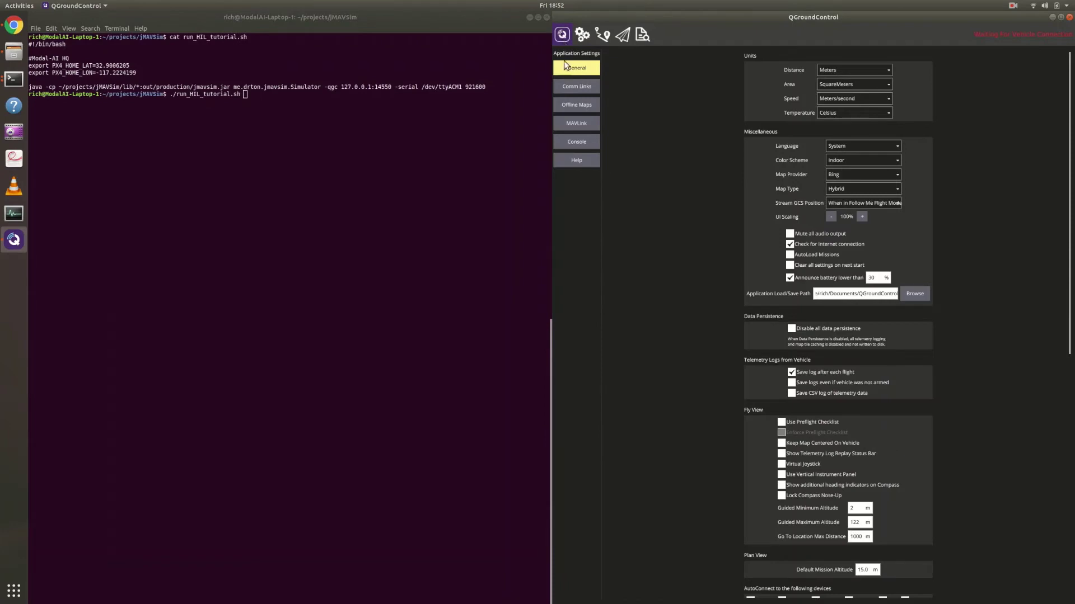
click(582, 36)
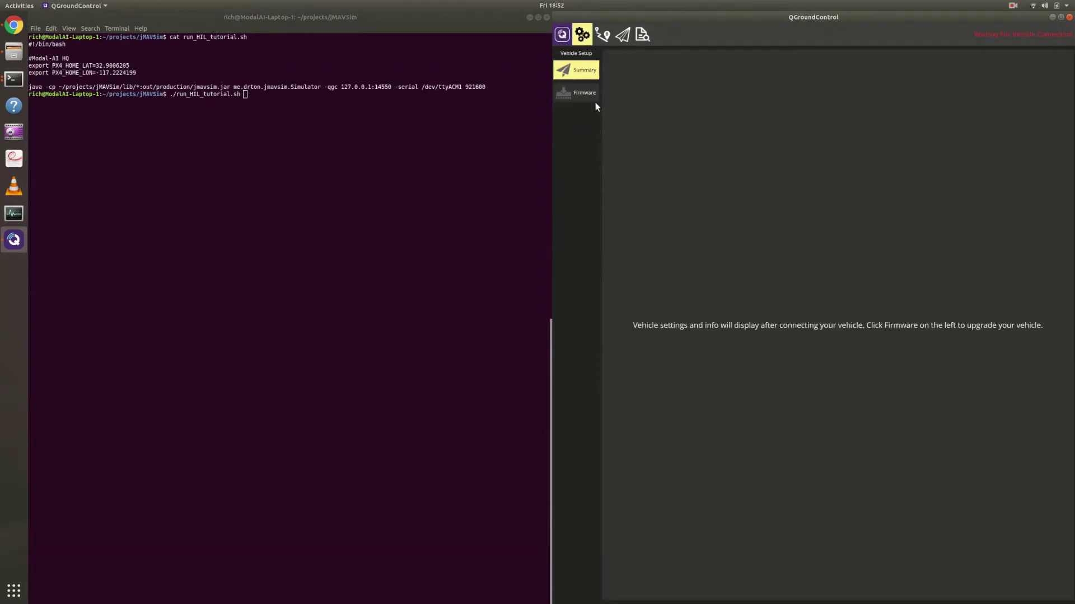
click(299, 107)
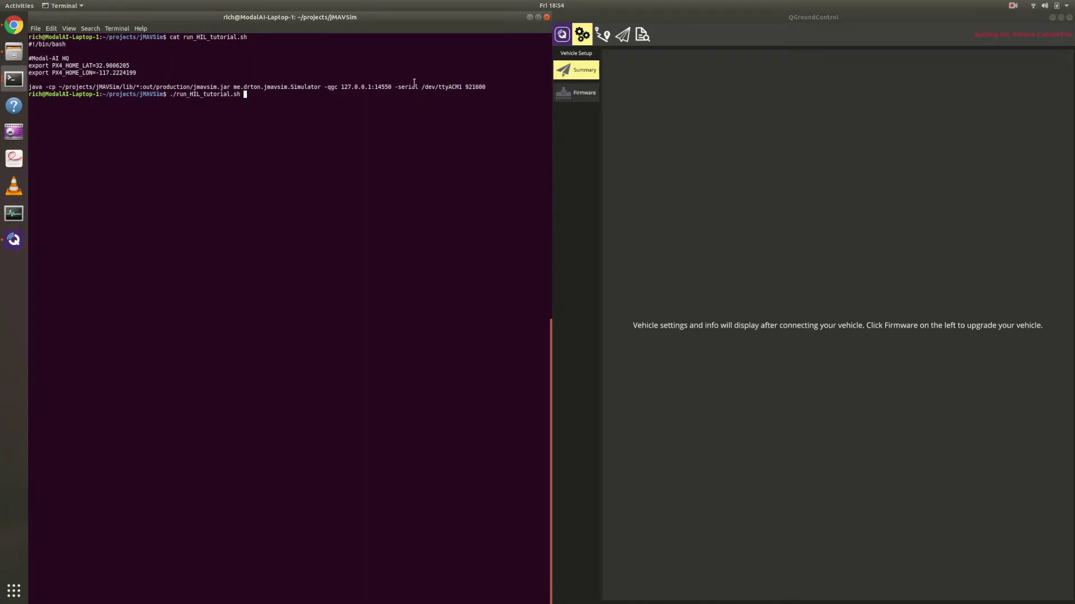
drag(423, 86, 462, 90)
click(480, 86)
click(729, 149)
click(347, 94)
drag(341, 88, 386, 82)
drag(391, 89, 371, 89)
click(434, 87)
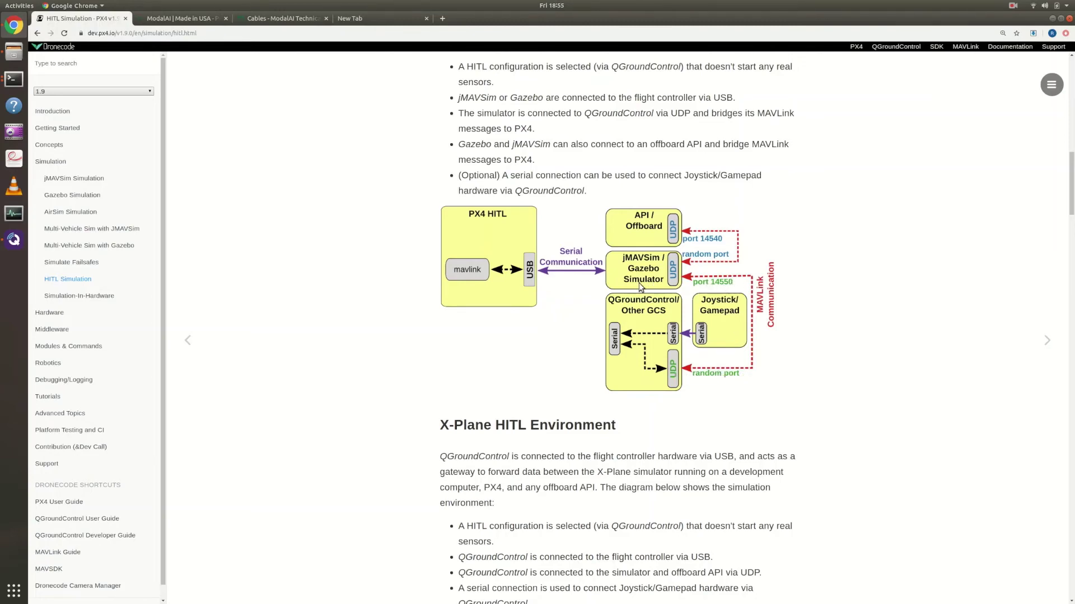
key(alt+Tab)
- Run ./run_HIL_tutorial.sh in the terminal to launch jMAVSim linked to QGroundControl
click(298, 117)
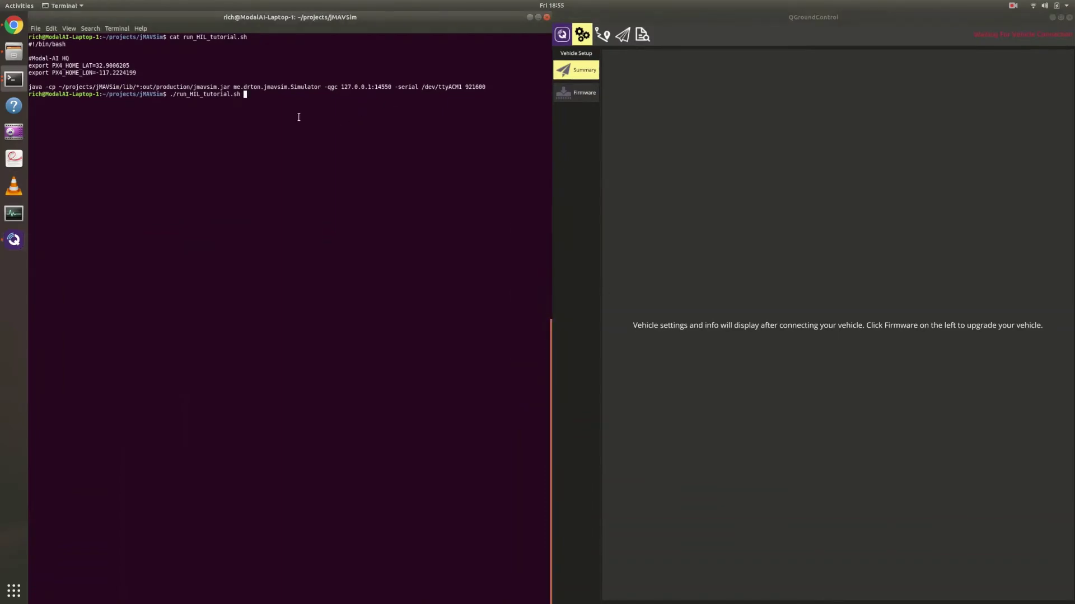
key(Return)
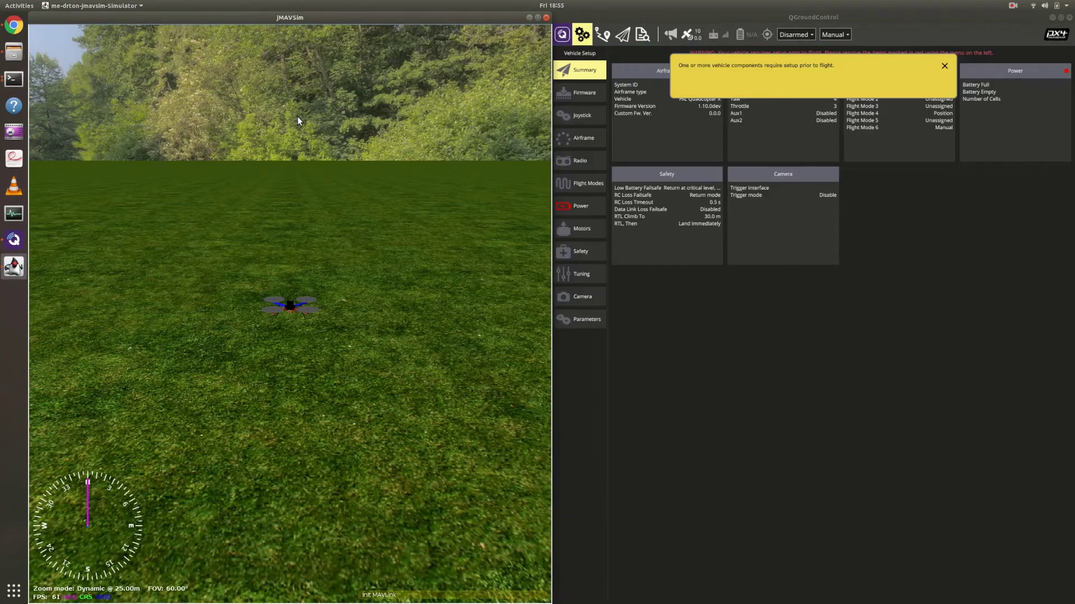
- Dismiss the yellow HITL warning banners, visit Joystick setup, and switch to the Plan view
click(973, 62)
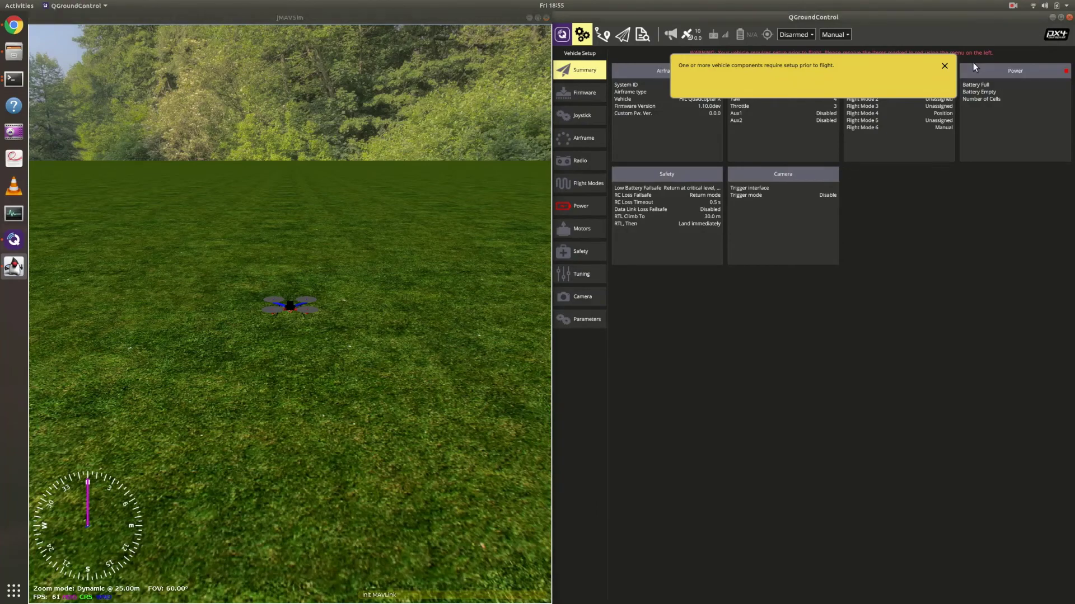
click(945, 66)
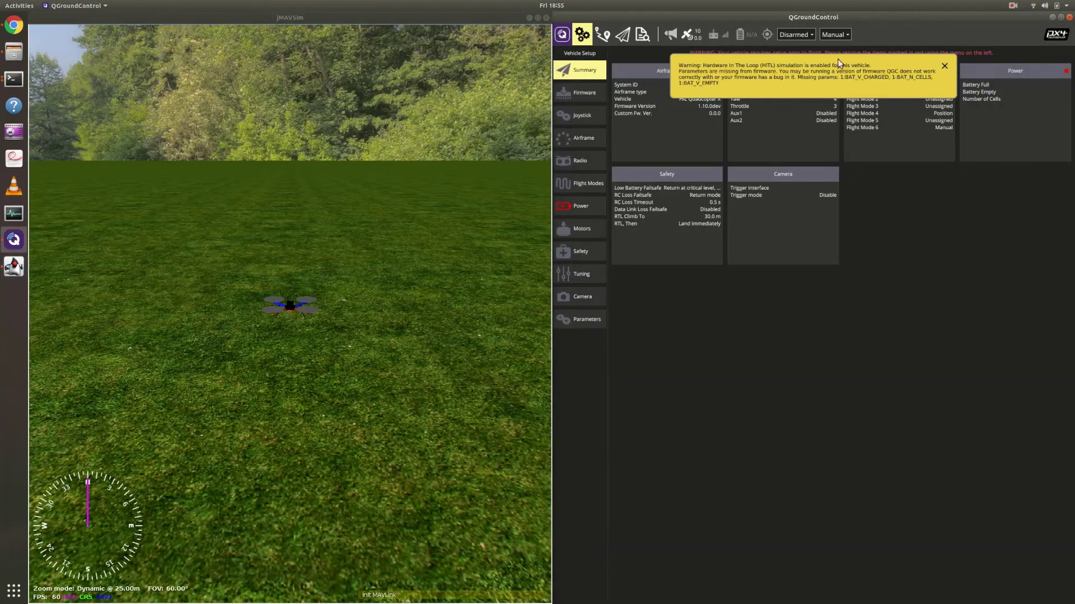
click(947, 67)
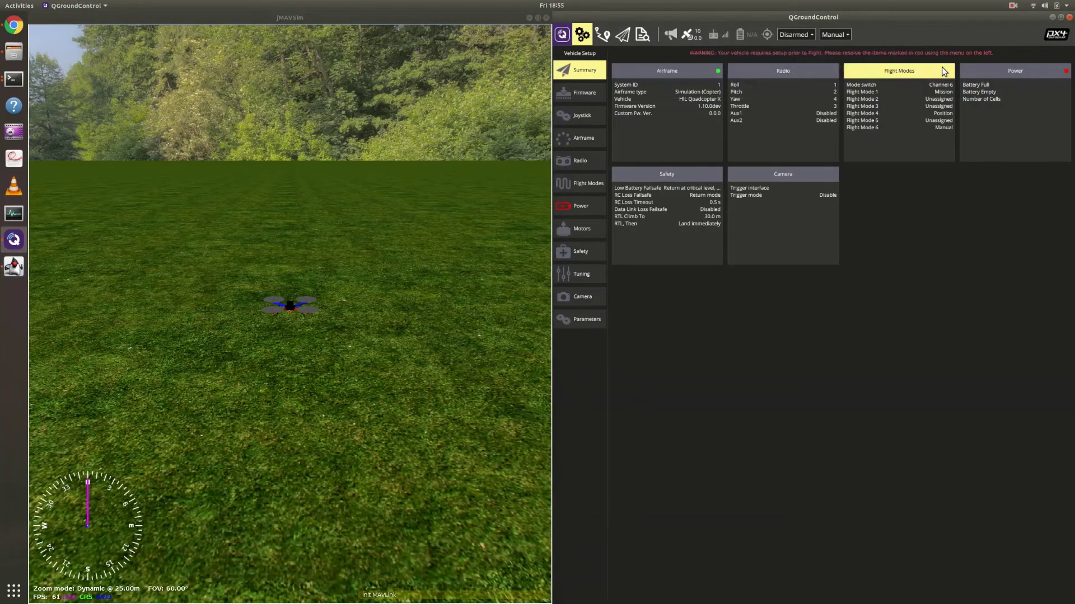
click(582, 118)
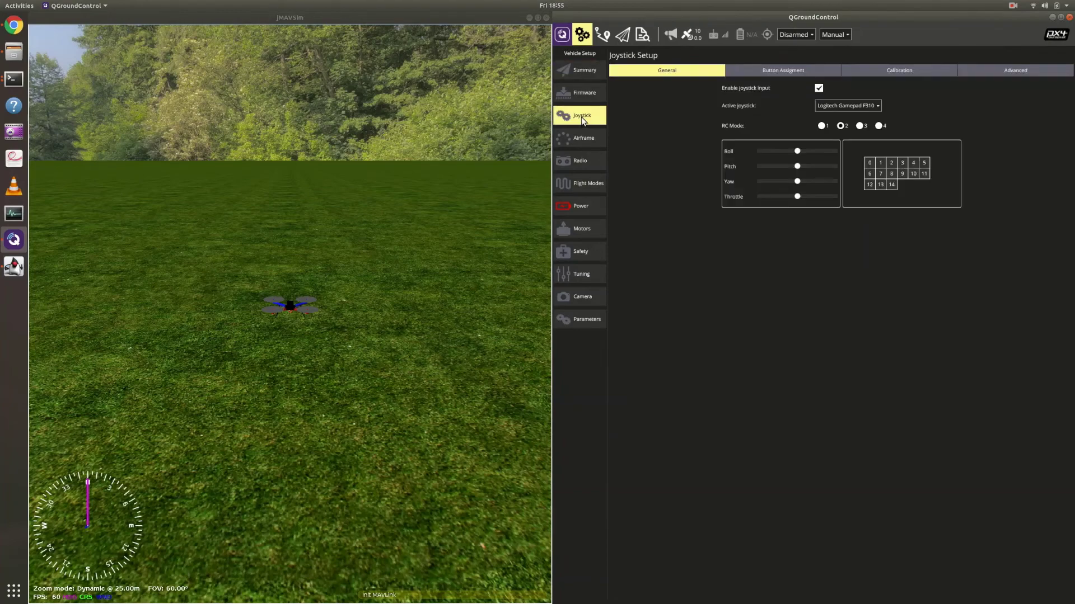
click(603, 35)
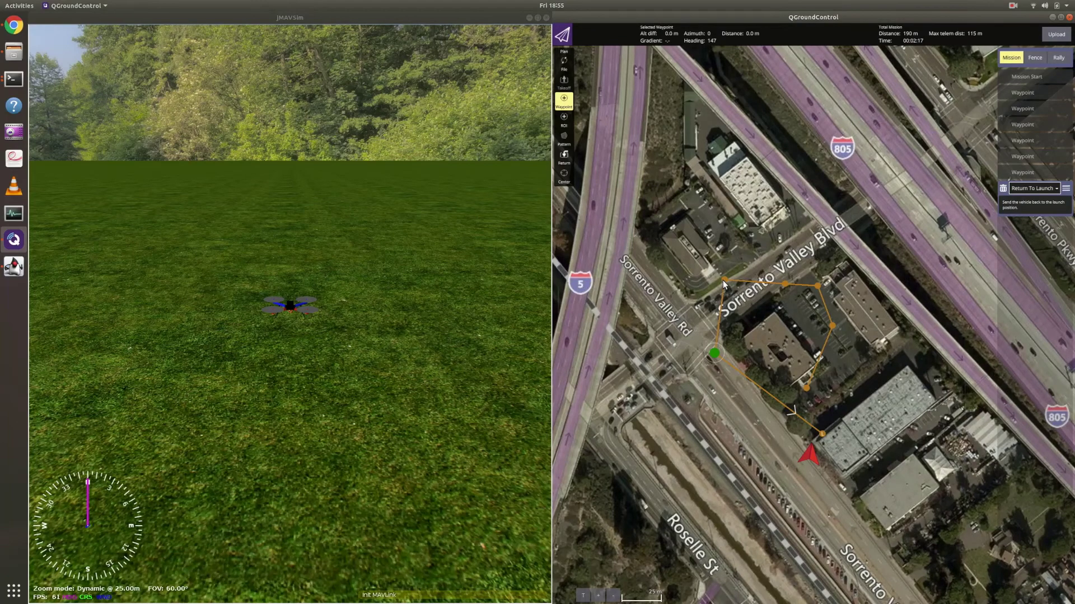
- Choose Blank under Create Plan in the Plan File menu
click(561, 64)
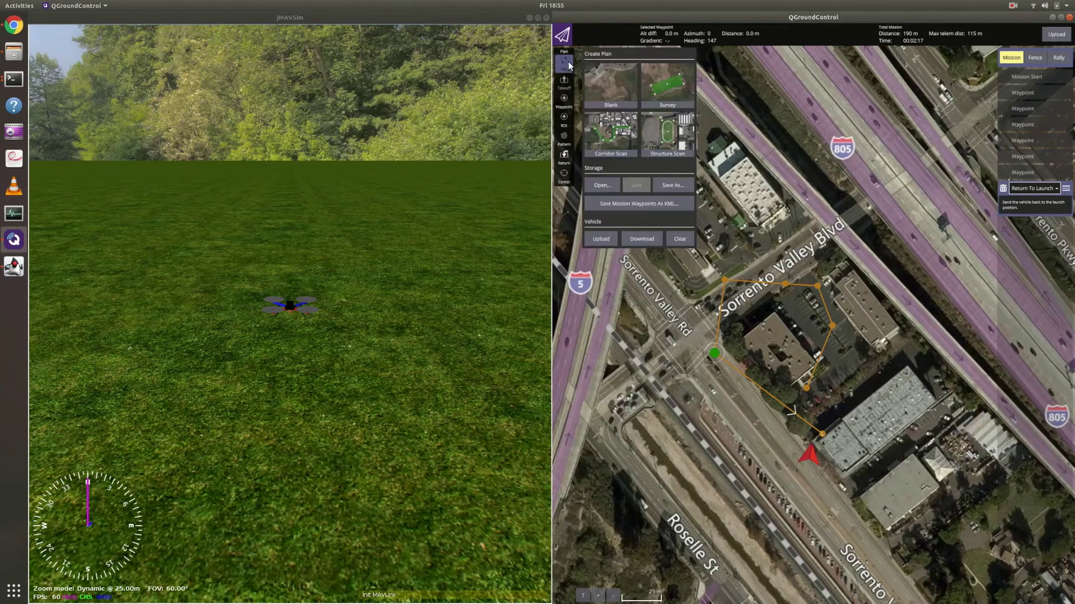
click(605, 98)
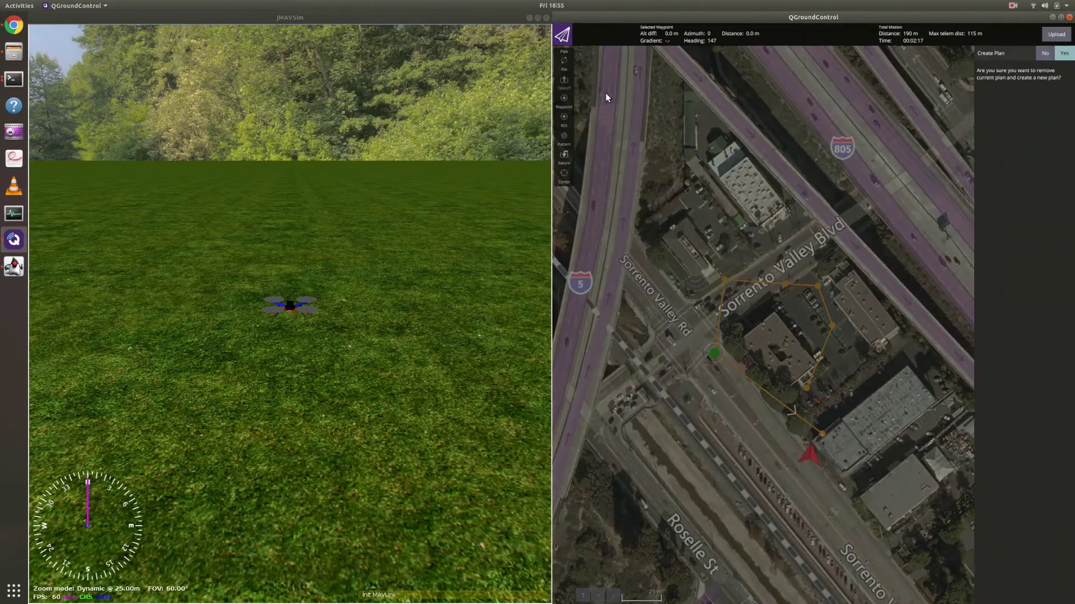
- Confirm the blank plan, place a first waypoint near launch, and reposition the launch point and waypoint
click(1065, 53)
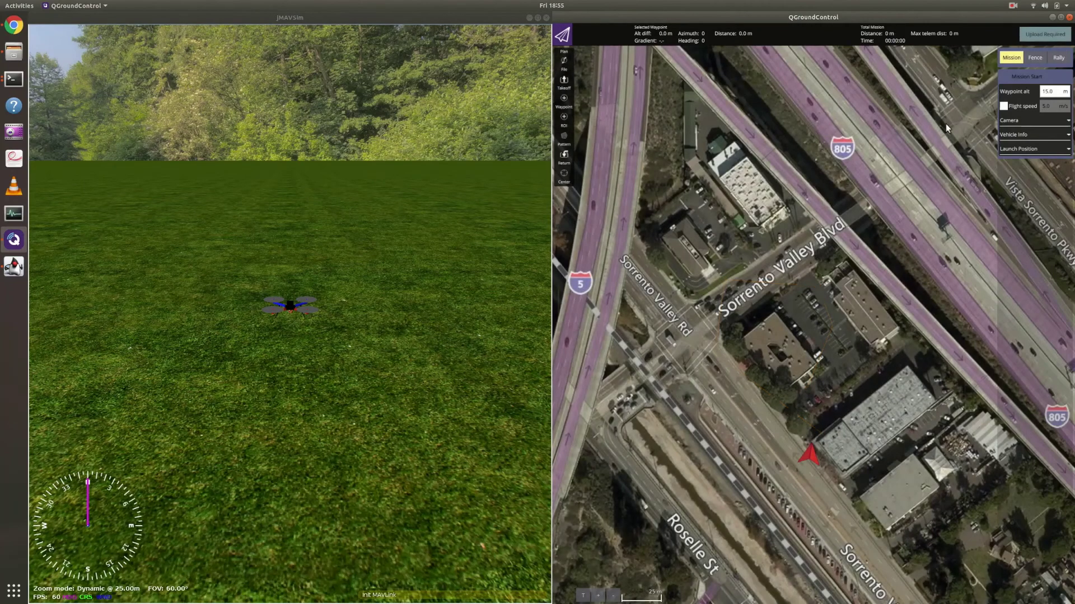
drag(800, 431, 788, 348)
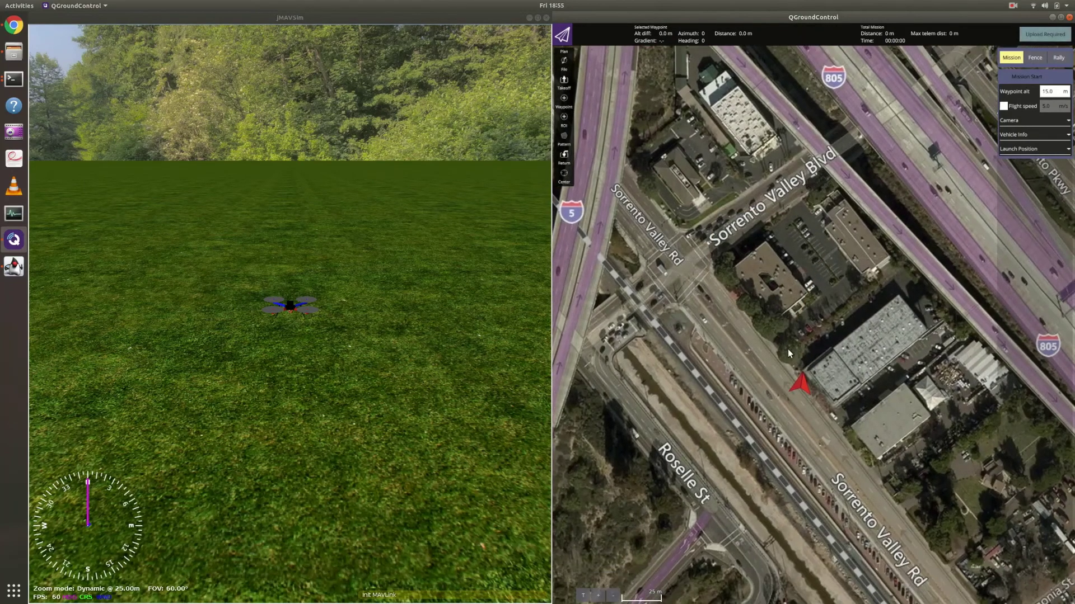
click(563, 101)
click(798, 361)
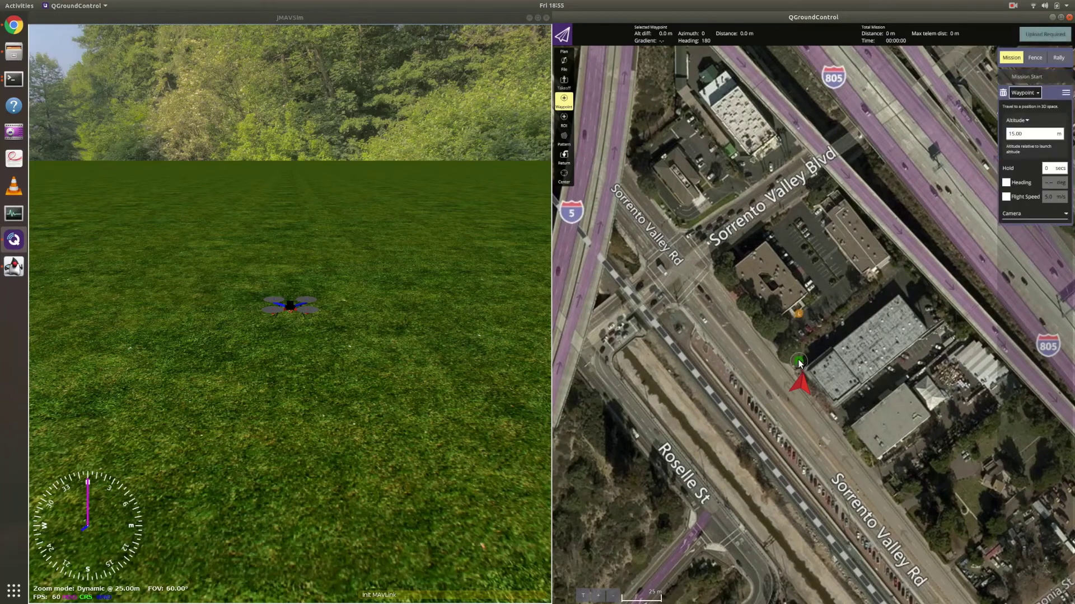
mouse_move(797, 361)
mouse_down()
mouse_move(761, 339)
mouse_move(796, 321)
mouse_move(805, 361)
mouse_move(828, 387)
mouse_up()
click(796, 318)
click(765, 341)
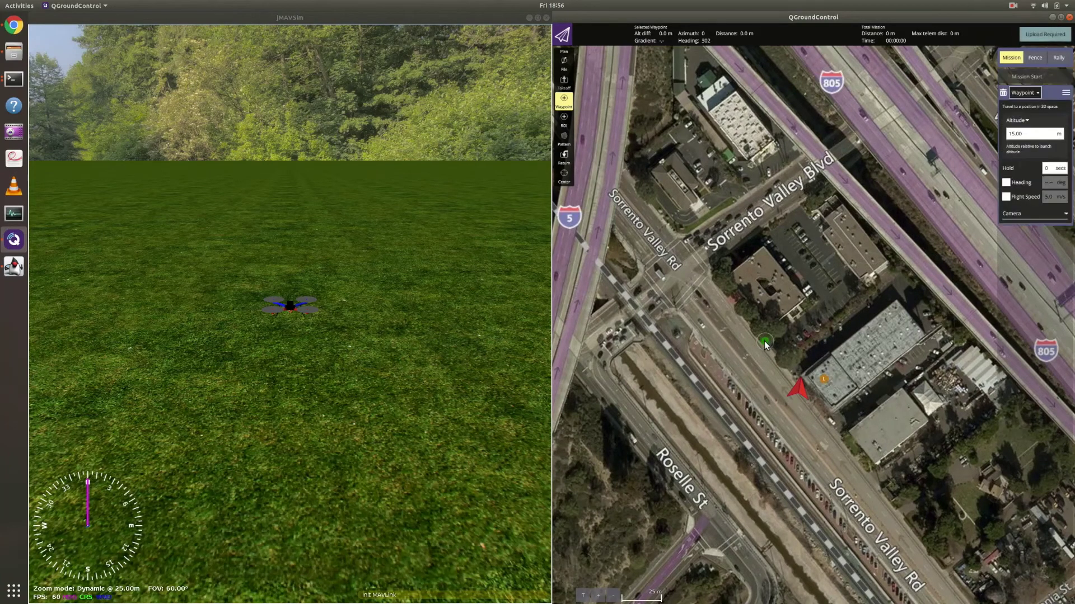
mouse_move(764, 341)
mouse_down()
mouse_move(793, 328)
mouse_move(832, 336)
mouse_up()
- Add a loop of further 15 m waypoints and set the final item to Return To Launch
click(781, 303)
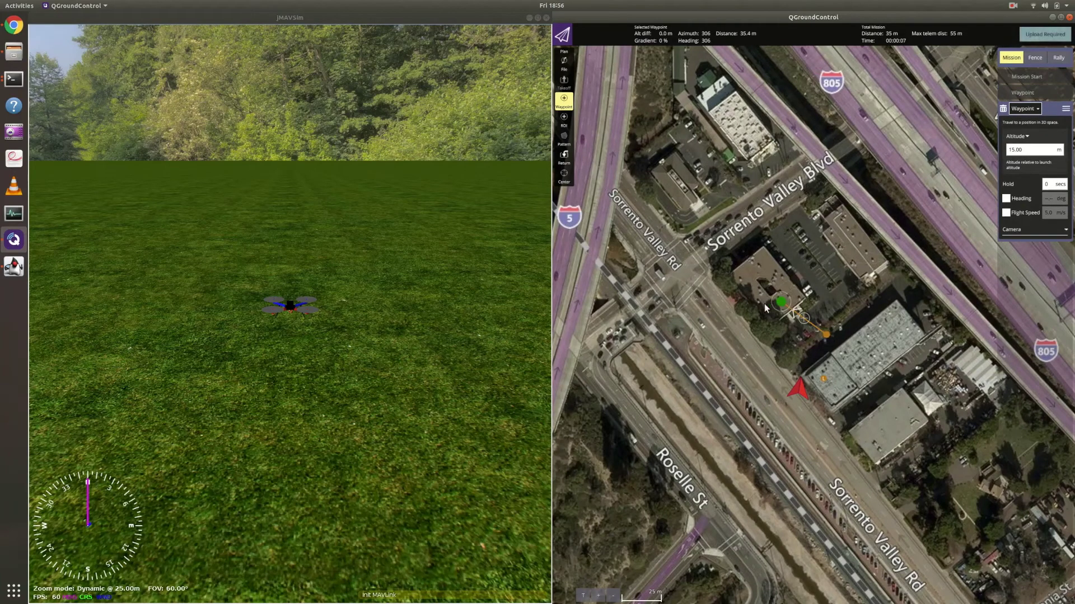
click(753, 313)
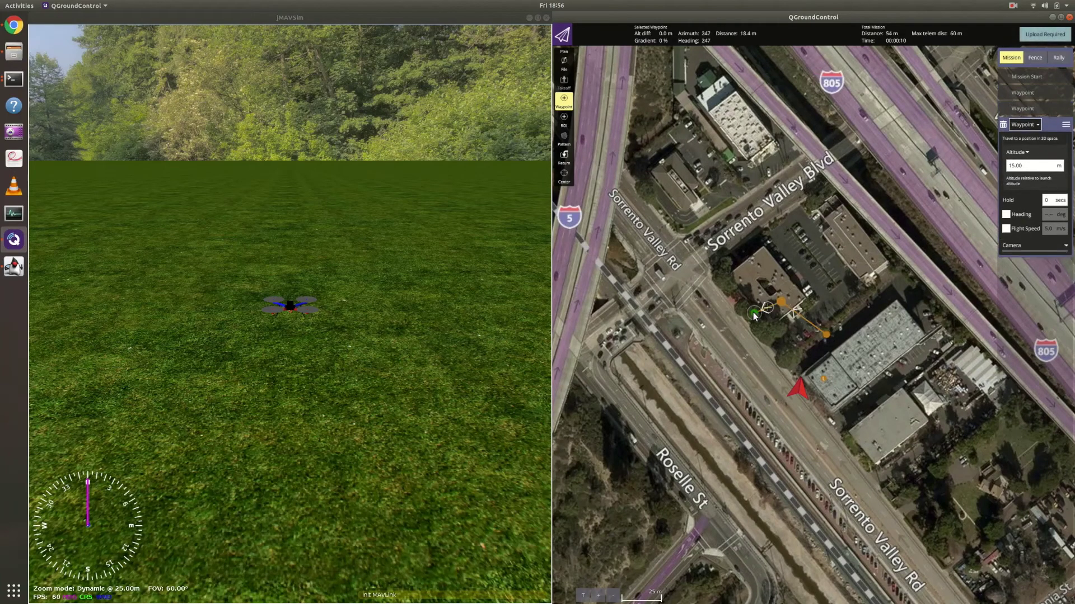
click(731, 340)
click(739, 374)
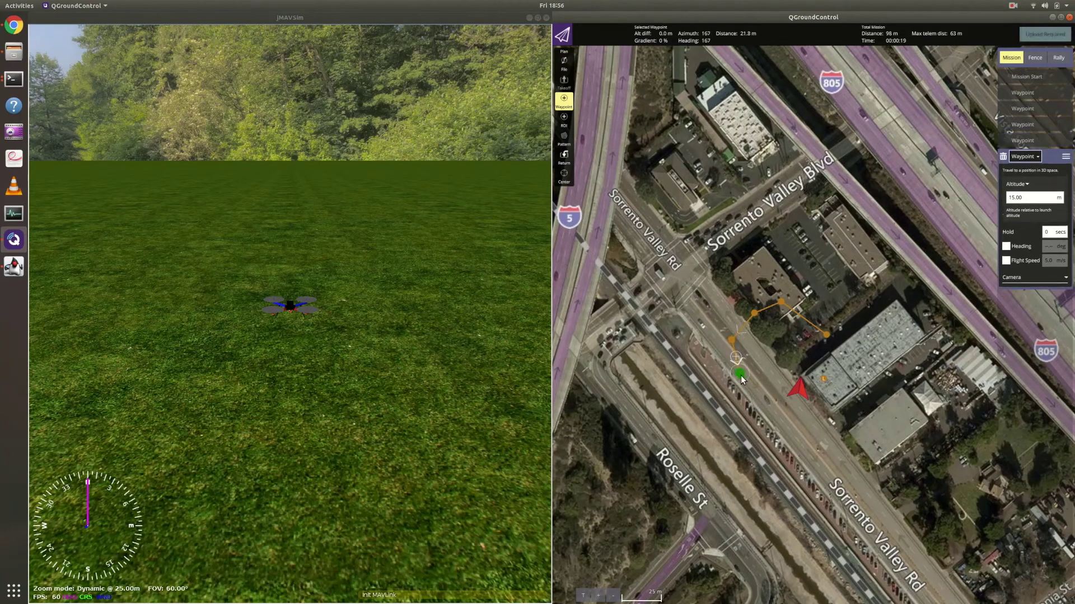
click(757, 409)
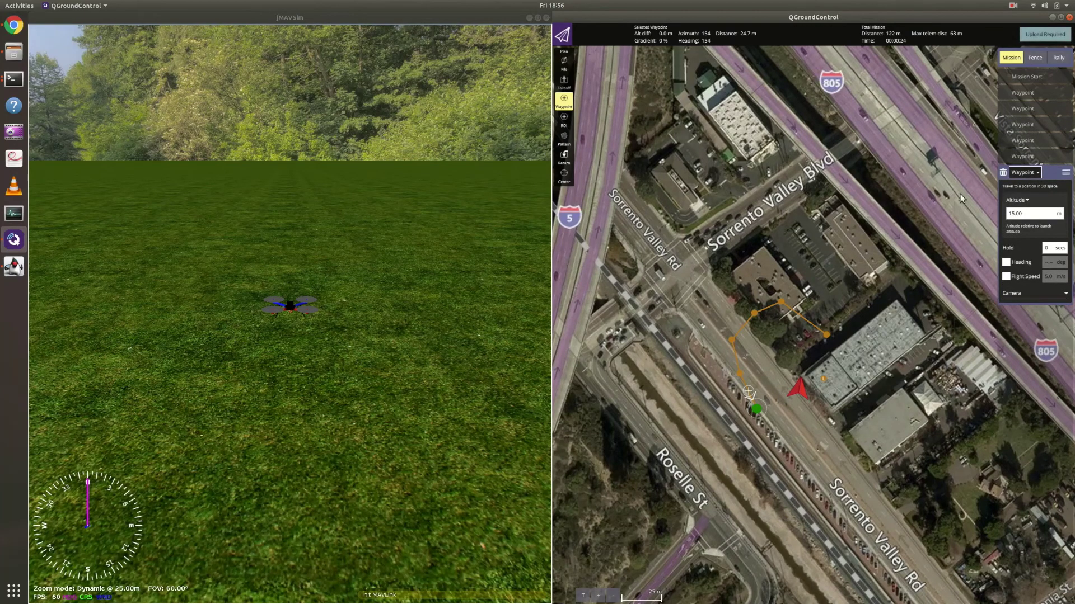
click(1022, 172)
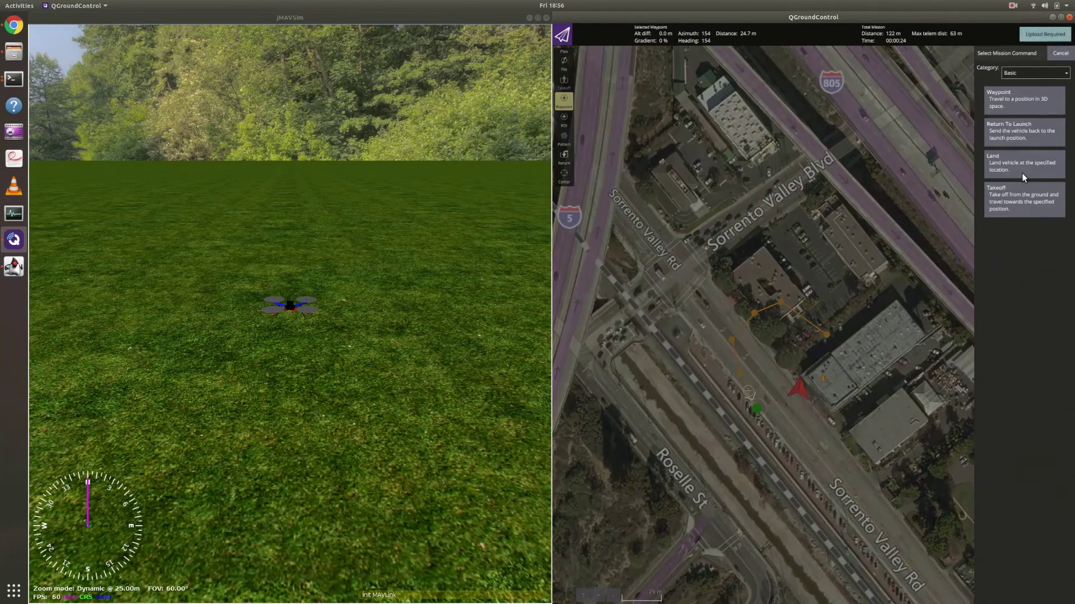
click(1009, 137)
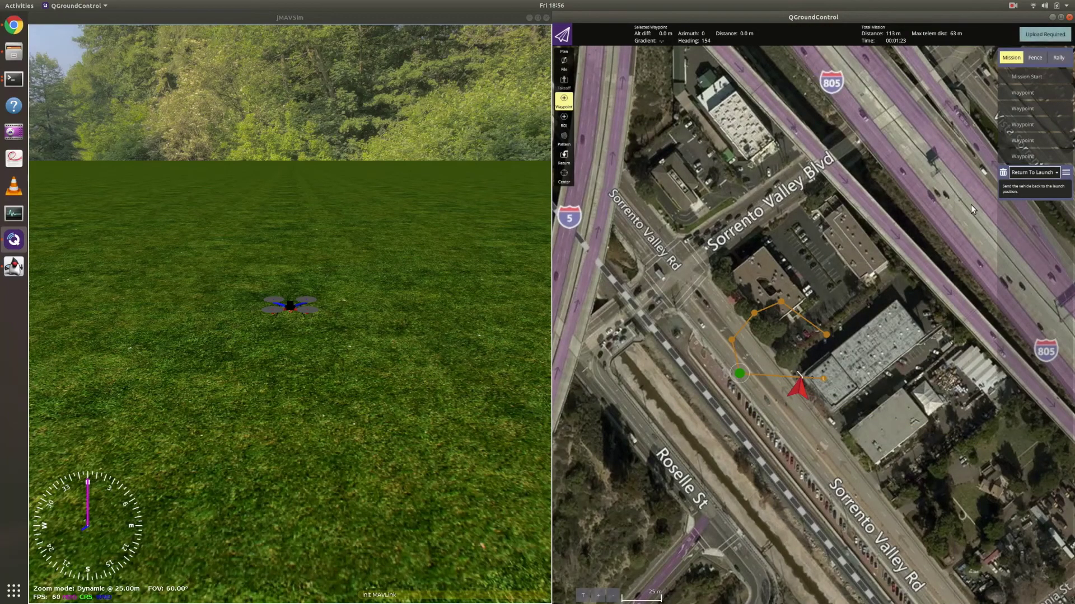
- Upload the new mission to the vehicle and switch back to the Fly view
click(1048, 37)
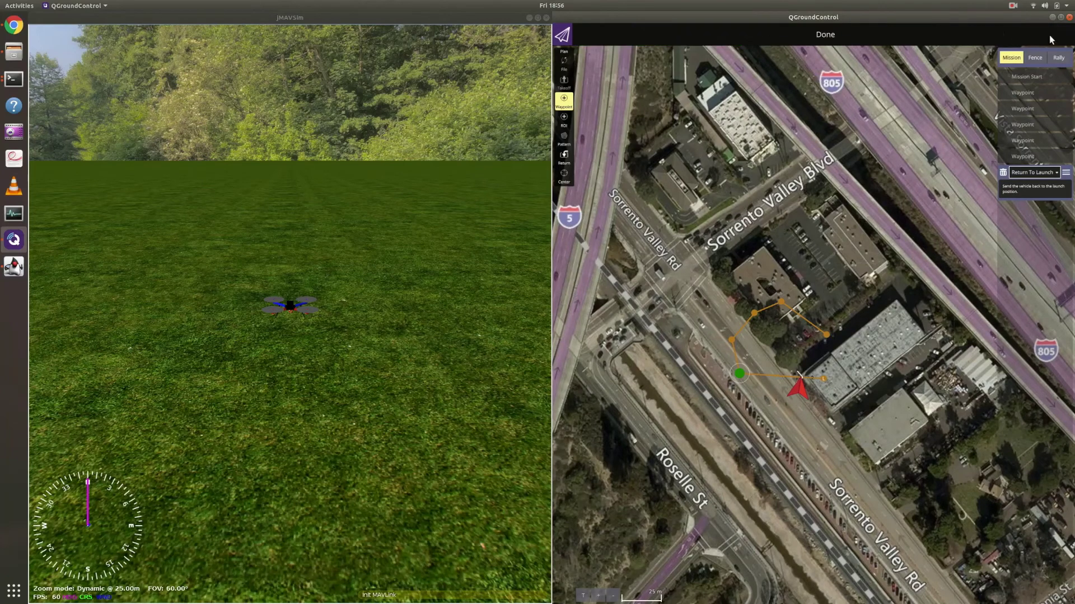
click(563, 35)
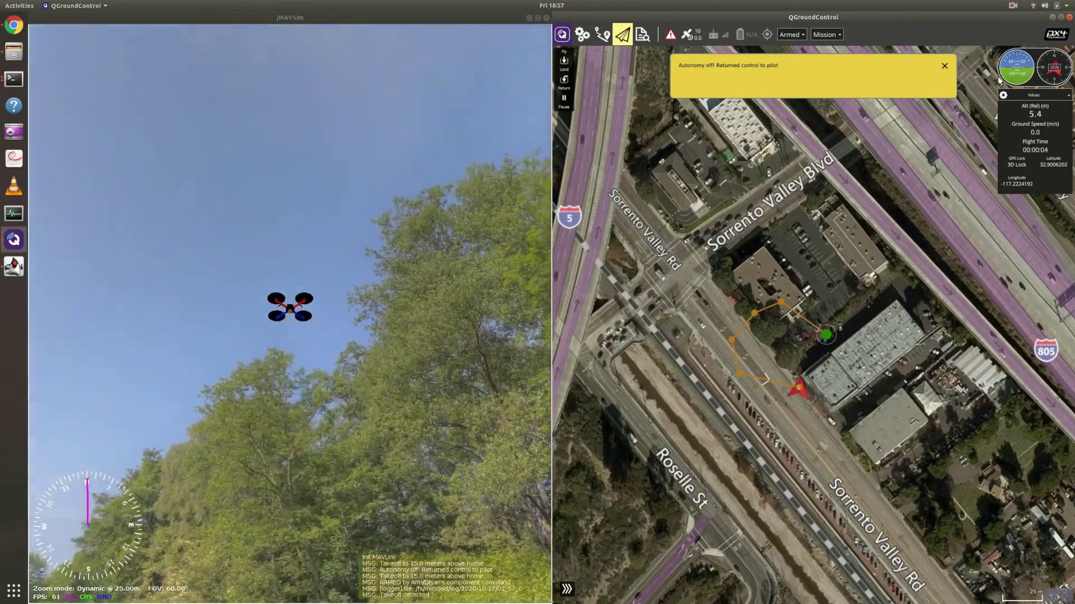
- Dismiss the Autonomy off notification while the drone climbs on its mission
click(944, 65)
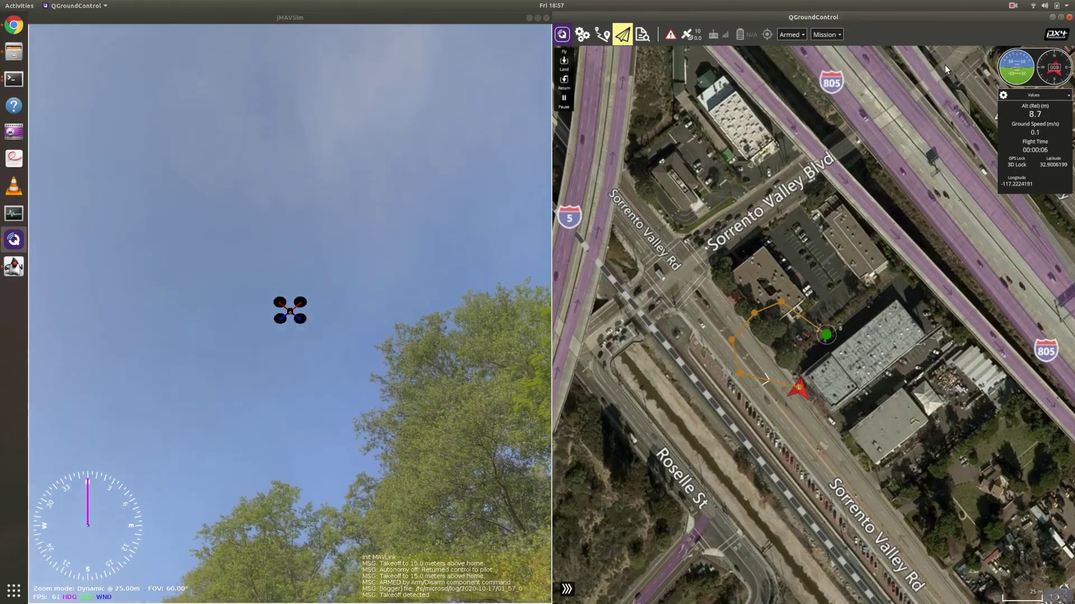